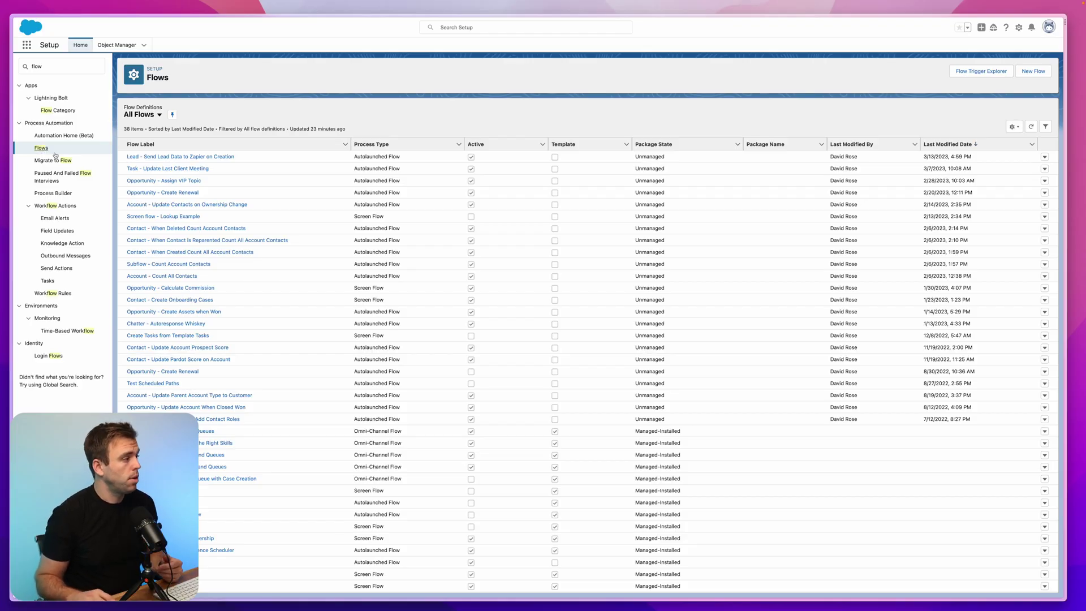
- Create a new record-triggered flow on the Case object that runs when a record is created
{"action": "left_click", "coordinate": [1034, 72]}
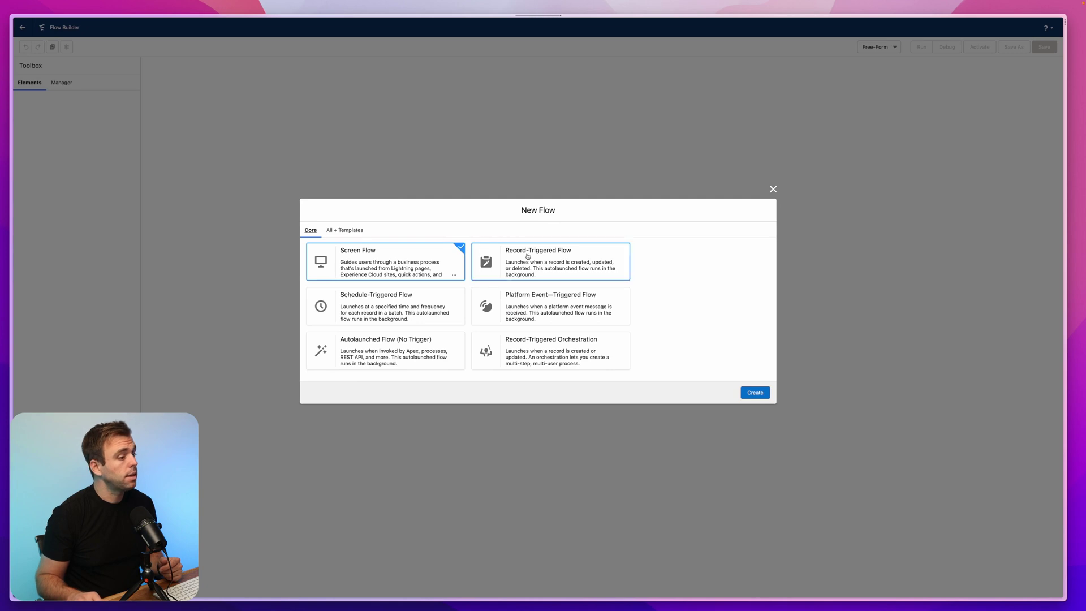
{"action": "double_click", "coordinate": [509, 253]}
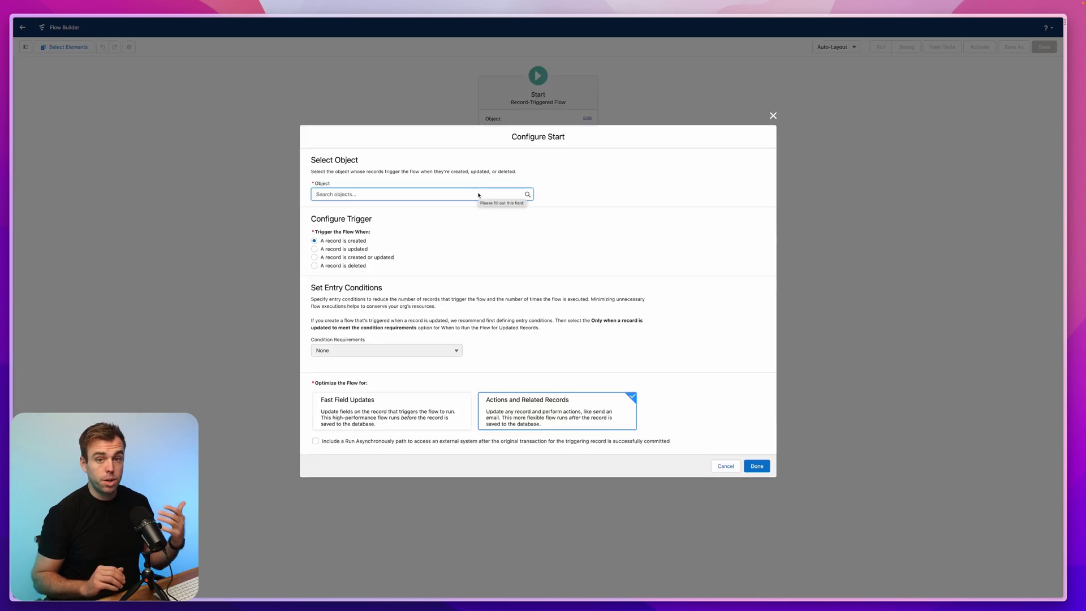
{"action": "type", "text": "case"}
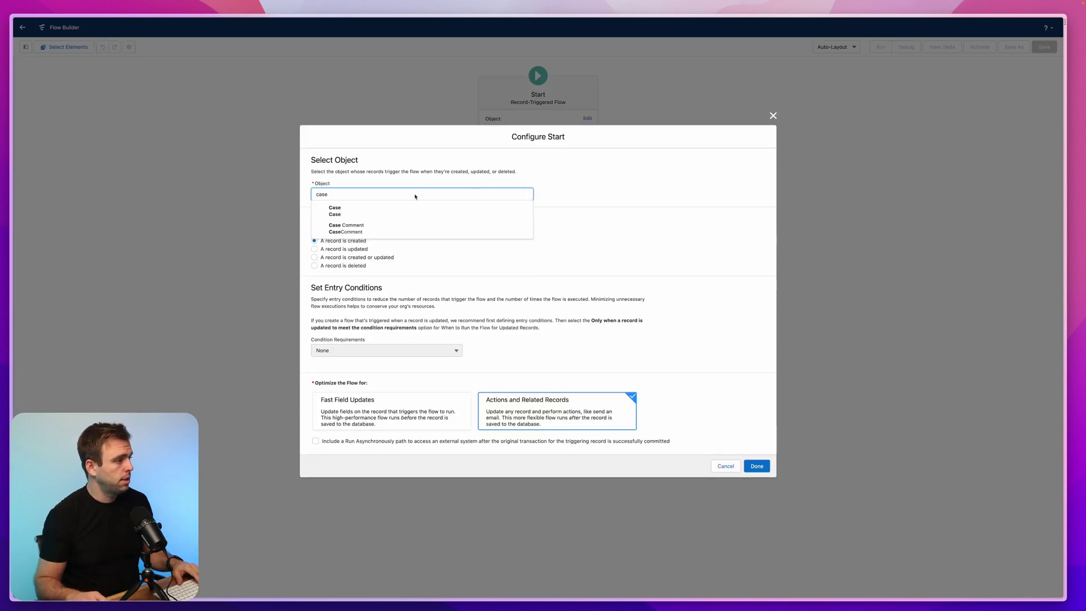
{"action": "left_click", "coordinate": [337, 210]}
{"action": "left_click_drag", "start_coordinate": [325, 241], "coordinate": [390, 247]}
{"action": "left_click", "coordinate": [400, 244]}
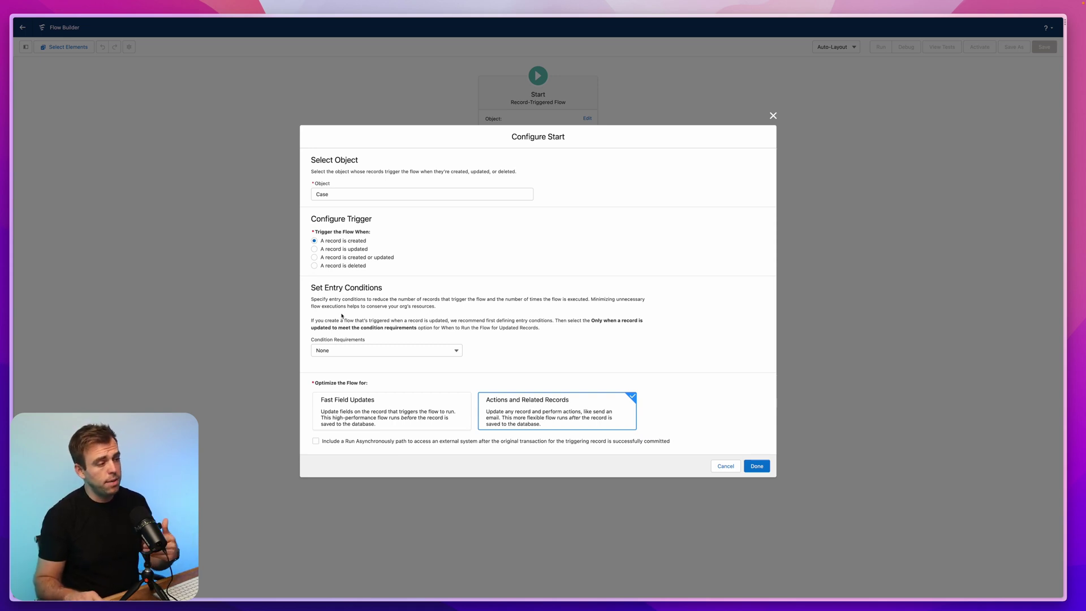
- Set entry condition requirements to AND and draft a Subject Contains 'CEO Feedback' condition
{"action": "left_click", "coordinate": [335, 351]}
{"action": "left_click", "coordinate": [351, 379]}
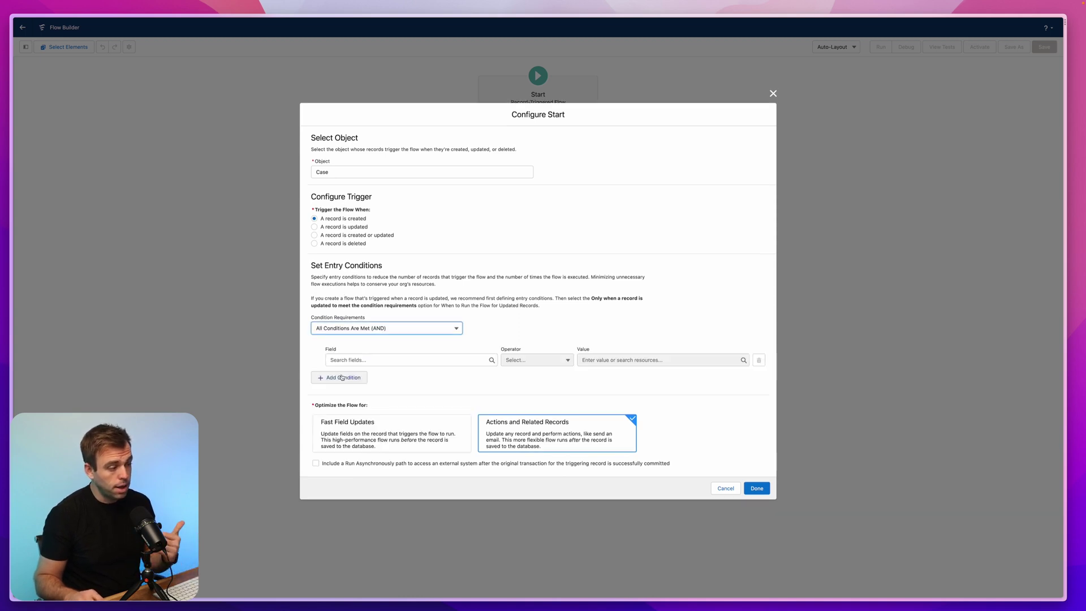
{"action": "left_click", "coordinate": [351, 360]}
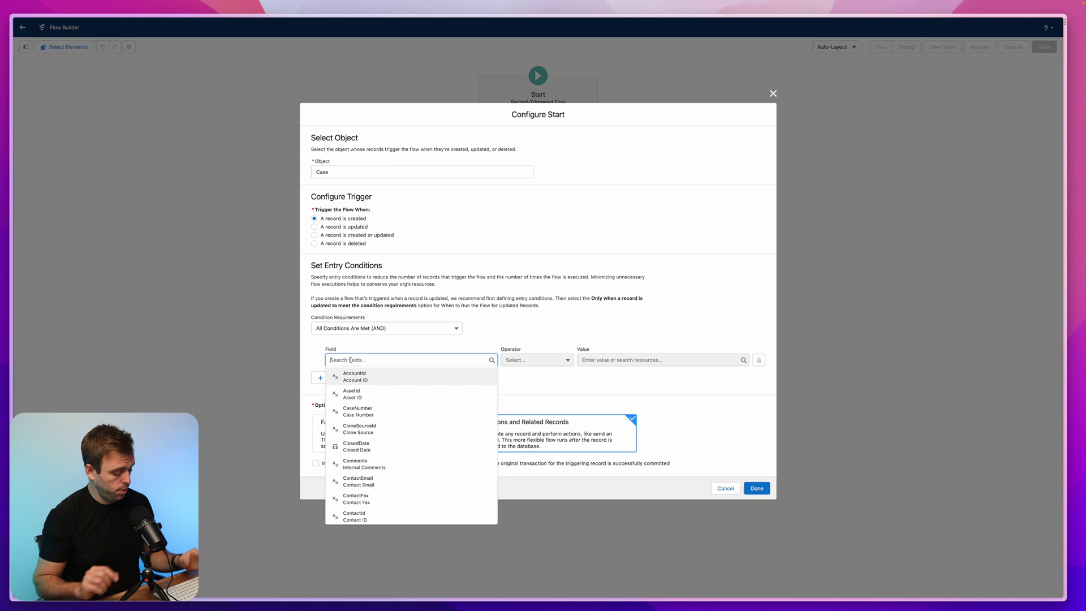
{"action": "type", "text": "subj"}
{"action": "left_click", "coordinate": [353, 376]}
{"action": "left_click", "coordinate": [545, 359]}
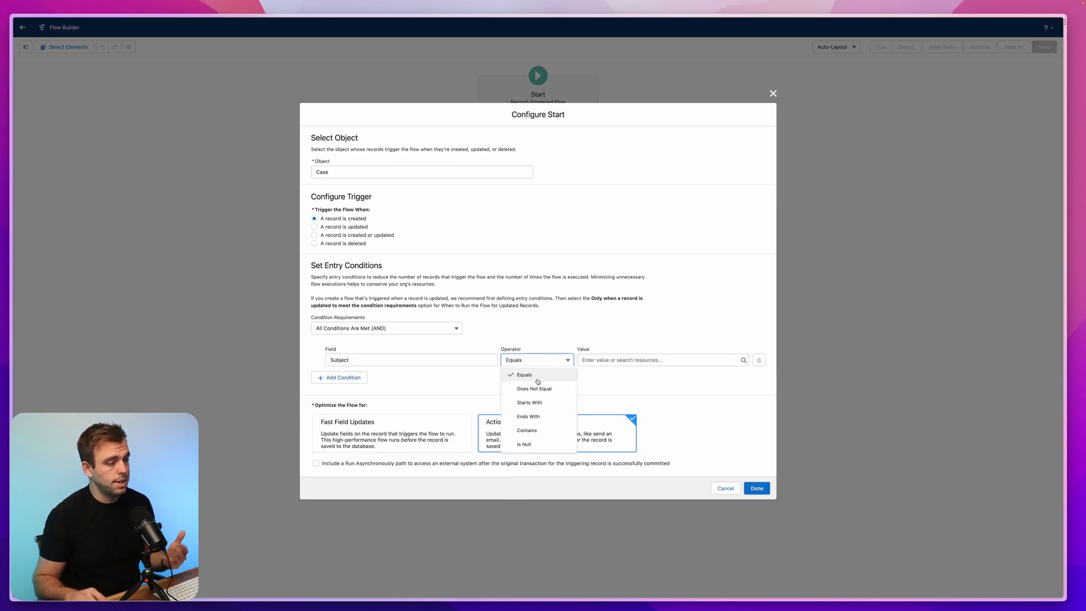
{"action": "left_click", "coordinate": [531, 428]}
{"action": "left_click", "coordinate": [590, 359]}
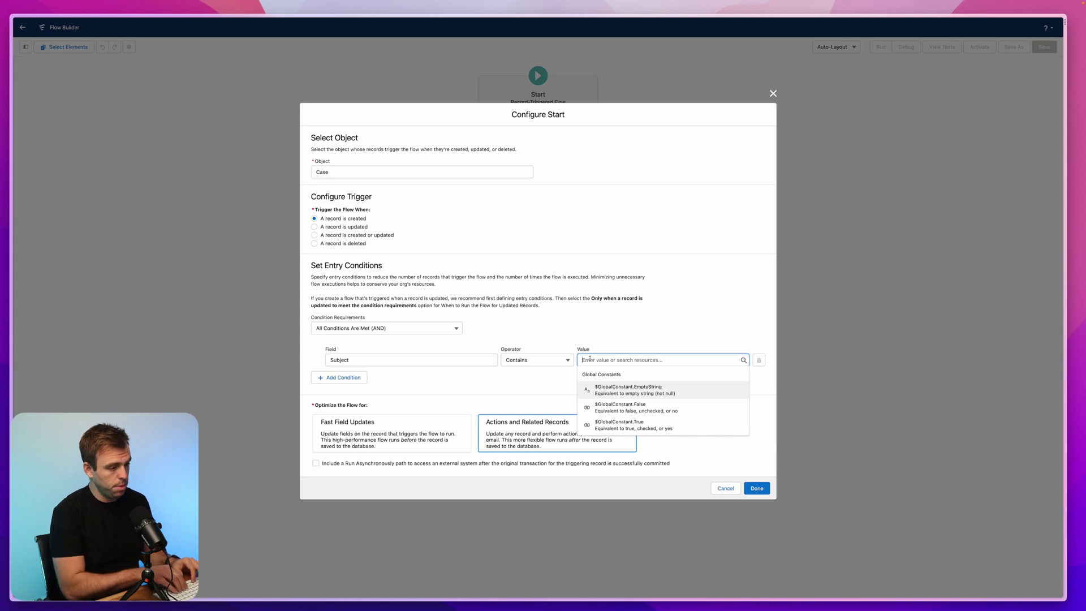
{"action": "type", "text": "CEO Feedback"}
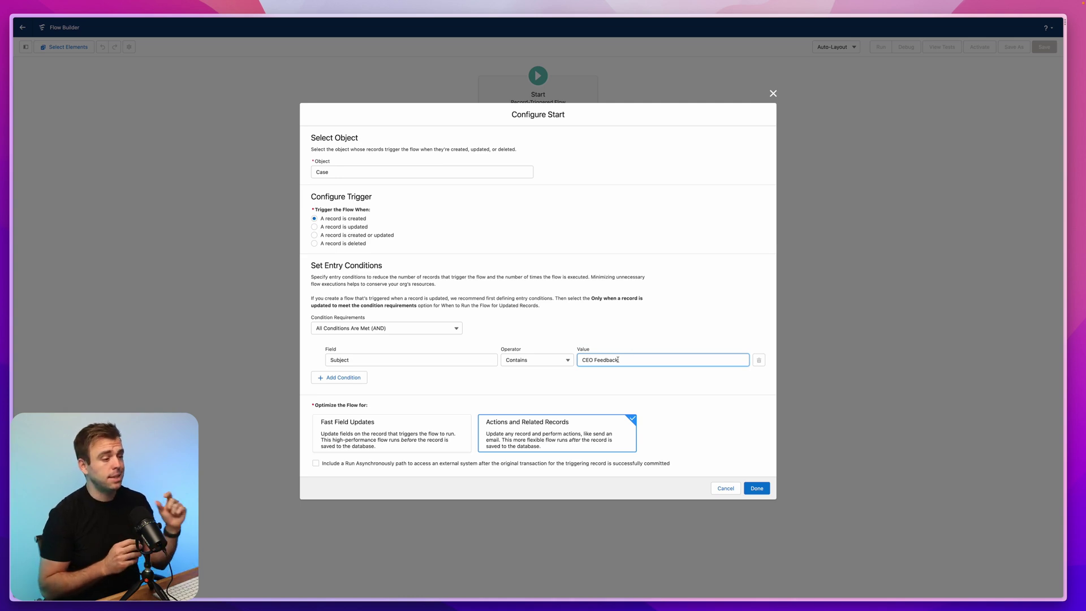
- Change the entry condition to Subject Is Null = False, choose Fast Field Updates, and confirm
{"action": "left_click", "coordinate": [542, 364]}
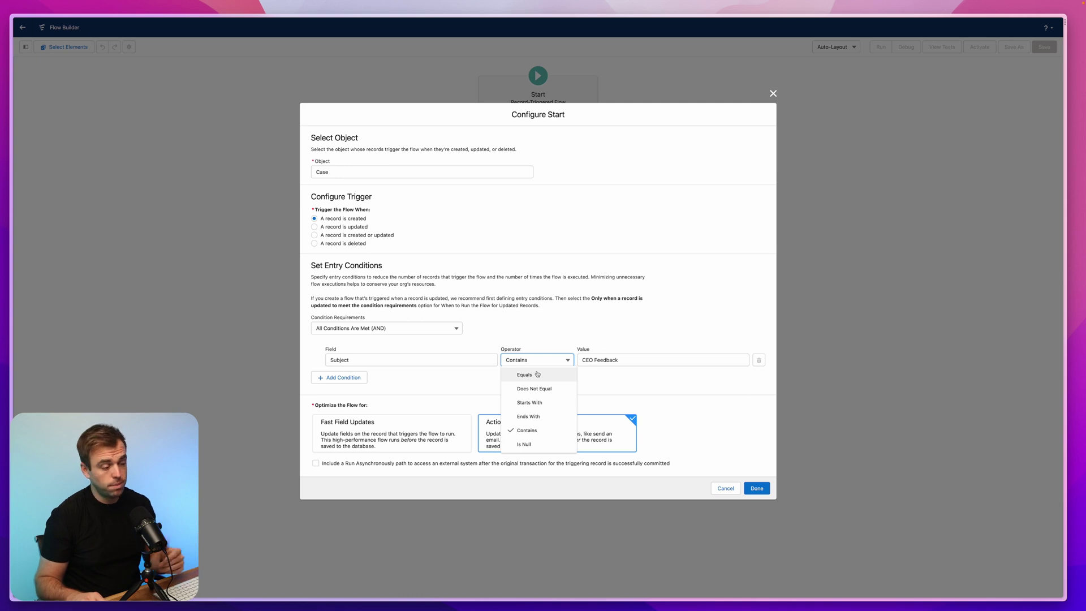
{"action": "left_click", "coordinate": [526, 389]}
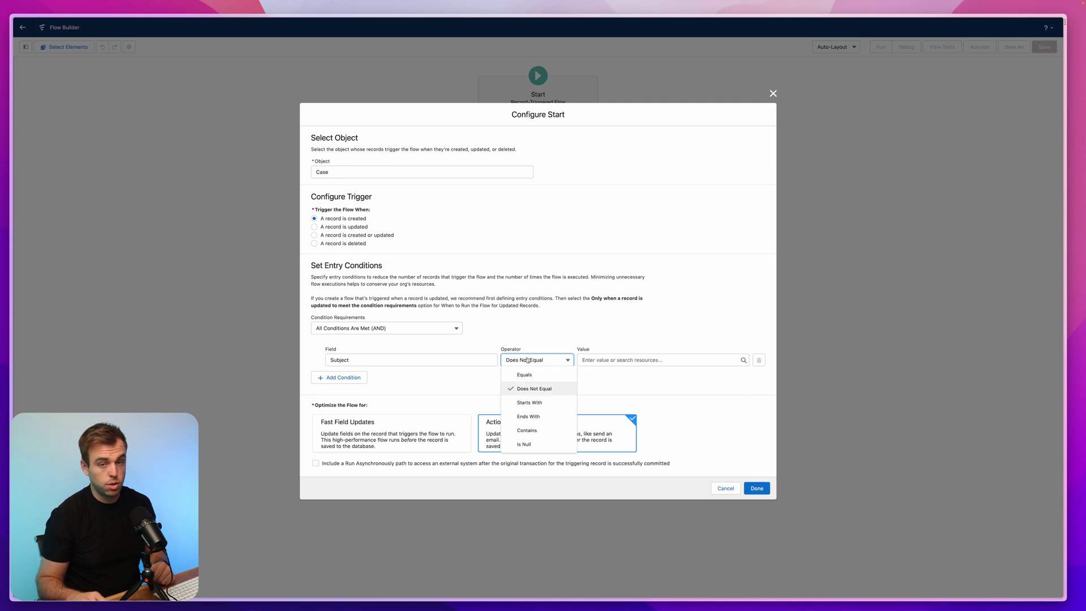
{"action": "left_click", "coordinate": [524, 444]}
{"action": "left_click", "coordinate": [622, 359]}
{"action": "type", "text": "fl"}
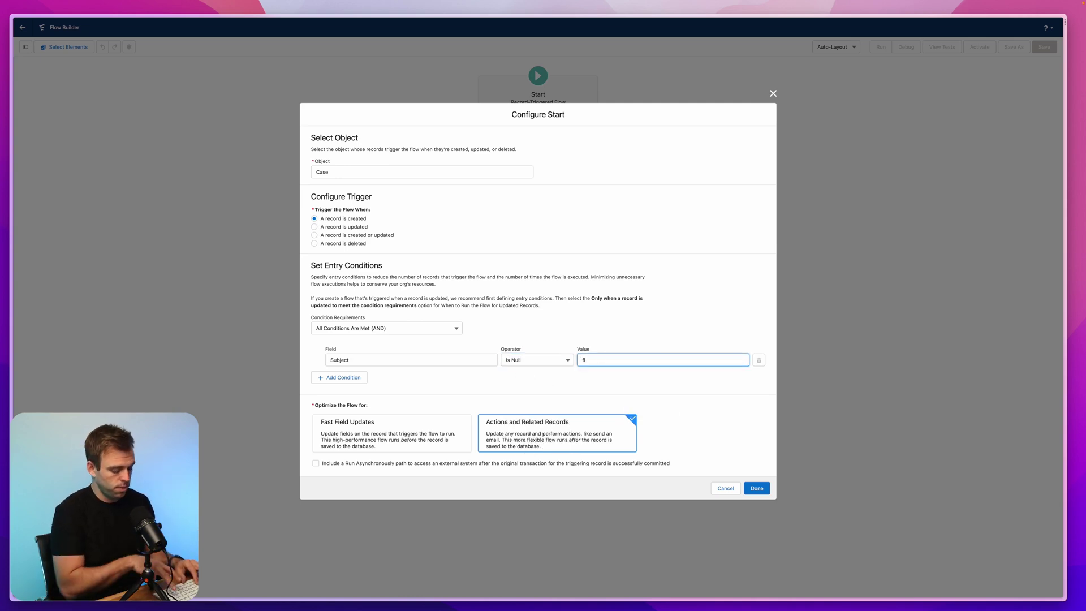
{"action": "key", "text": "Return"}
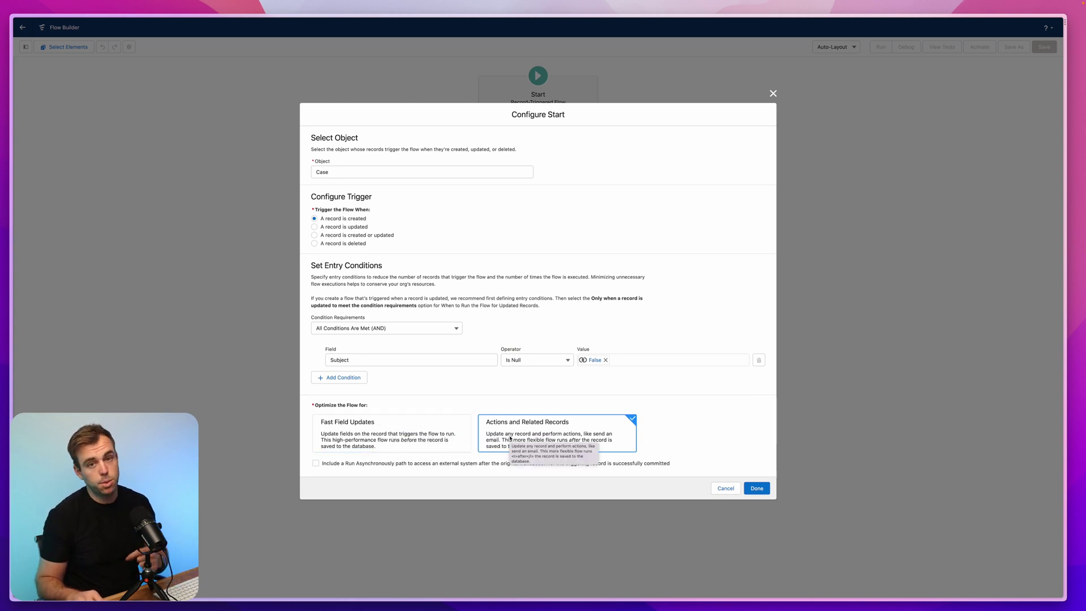
{"action": "left_click", "coordinate": [381, 435]}
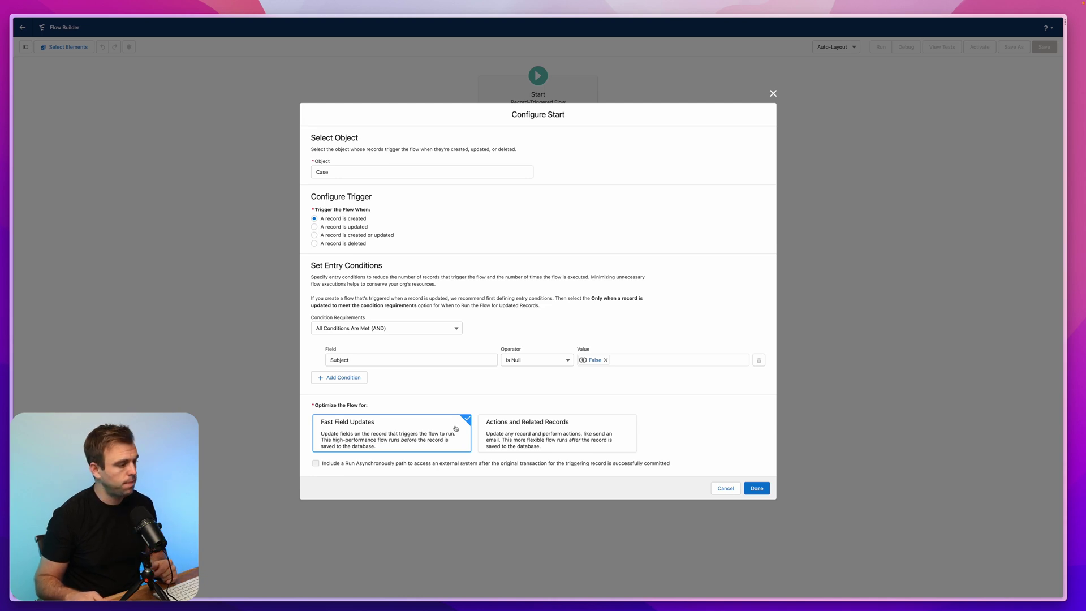
{"action": "left_click", "coordinate": [757, 488]}
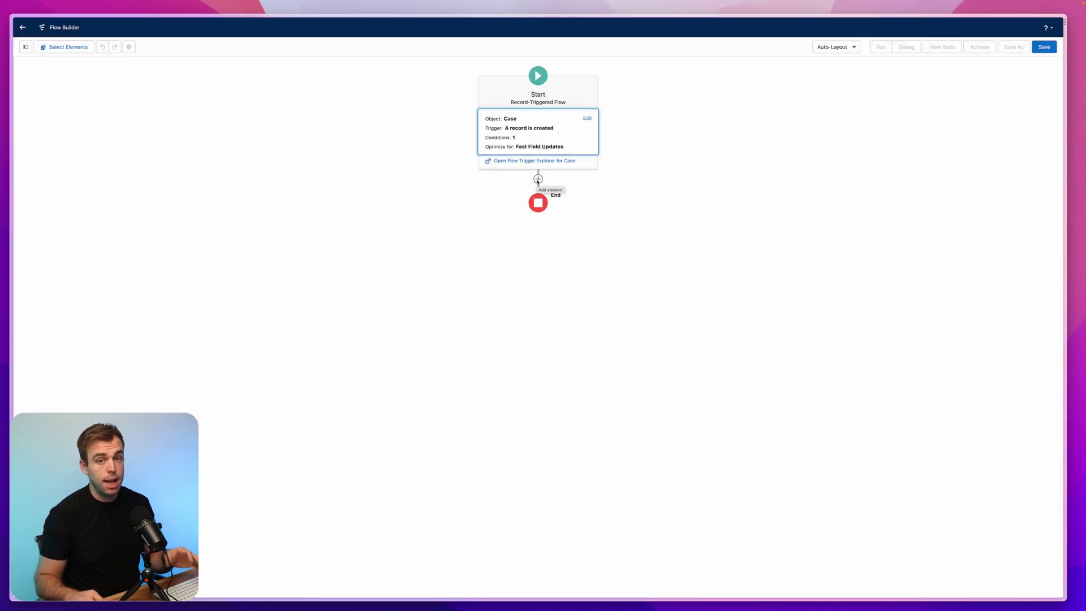
- Add a Decision named 'Subject Keywords' after Start with a first outcome labelled 'CEO Feedback'
{"action": "left_click", "coordinate": [537, 179]}
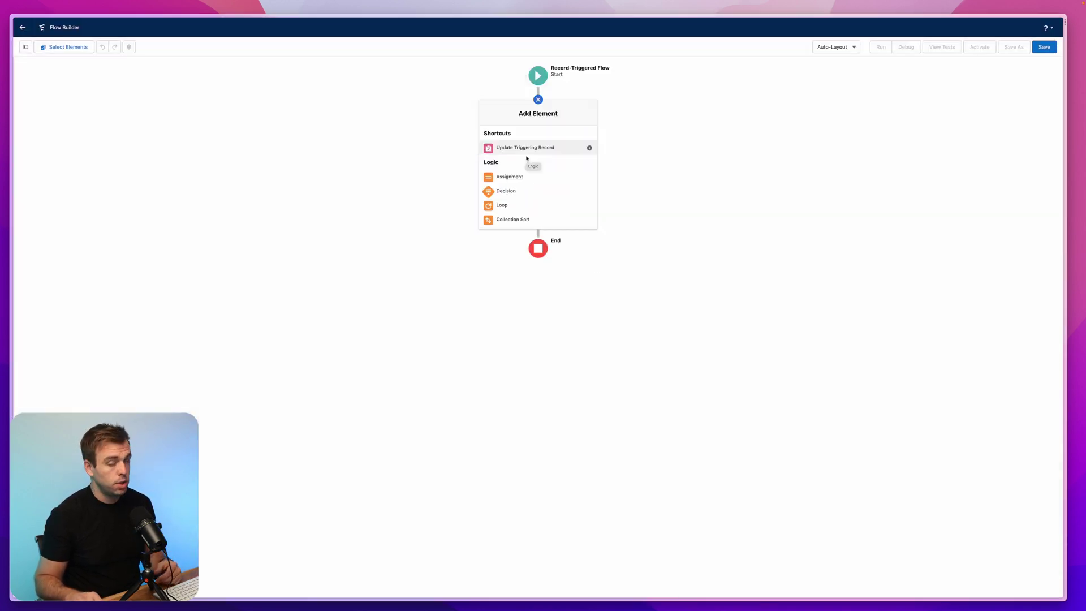
{"action": "left_click", "coordinate": [504, 191]}
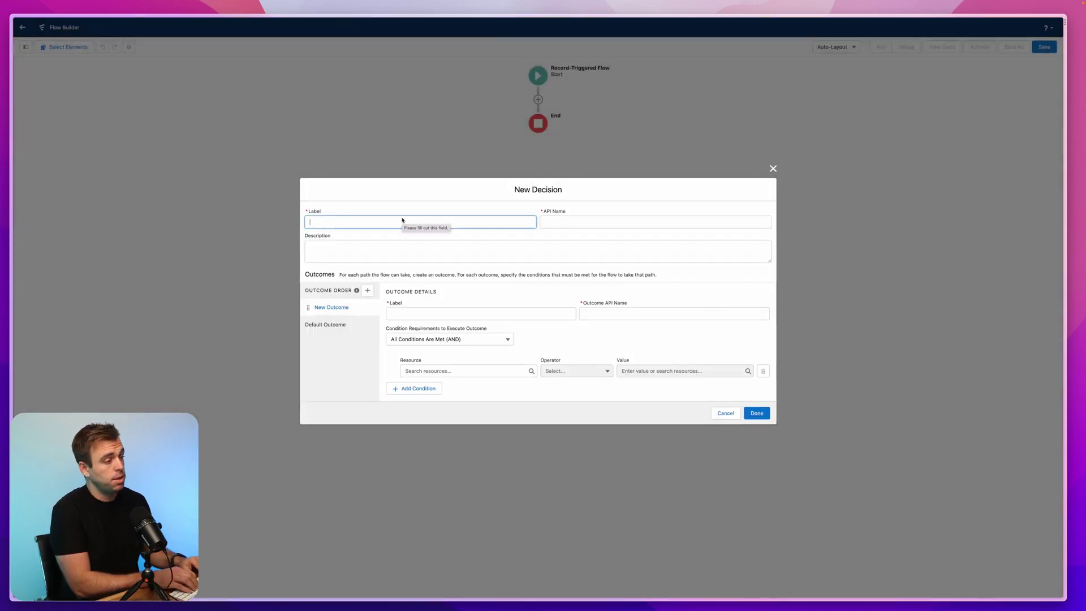
{"action": "type", "text": "Subject "}
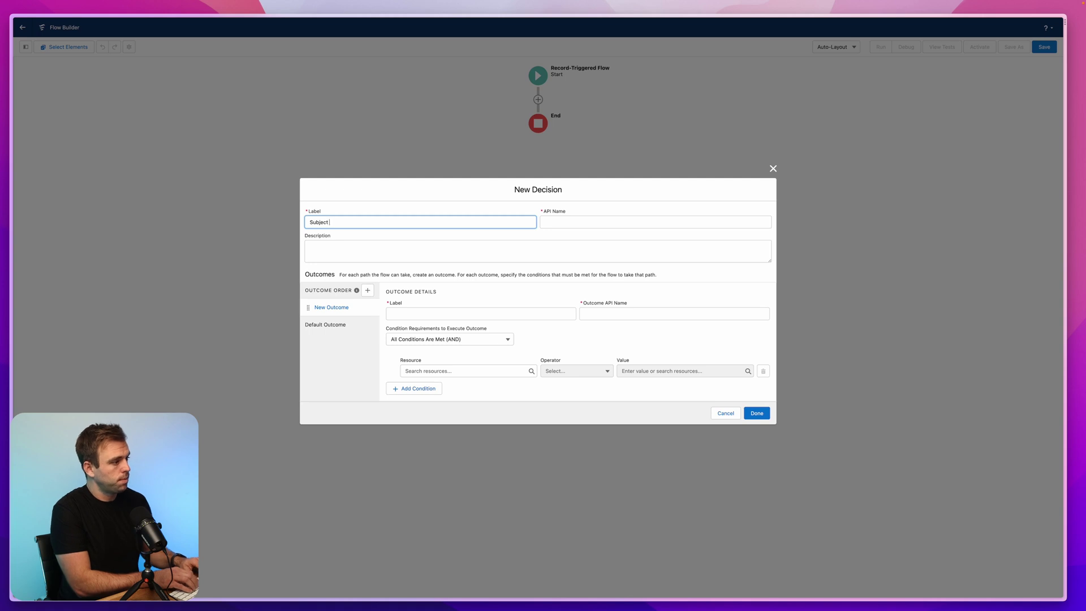
{"action": "type", "text": "Keywords"}
{"action": "key", "text": "Tab"}
{"action": "key", "text": "Tab"}
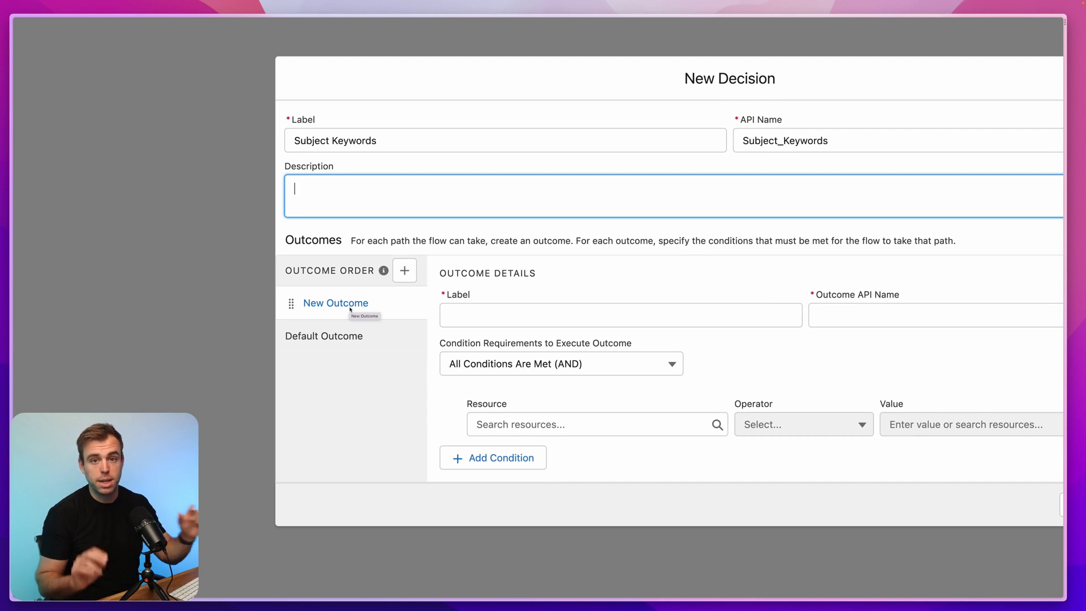
{"action": "left_click", "coordinate": [350, 309]}
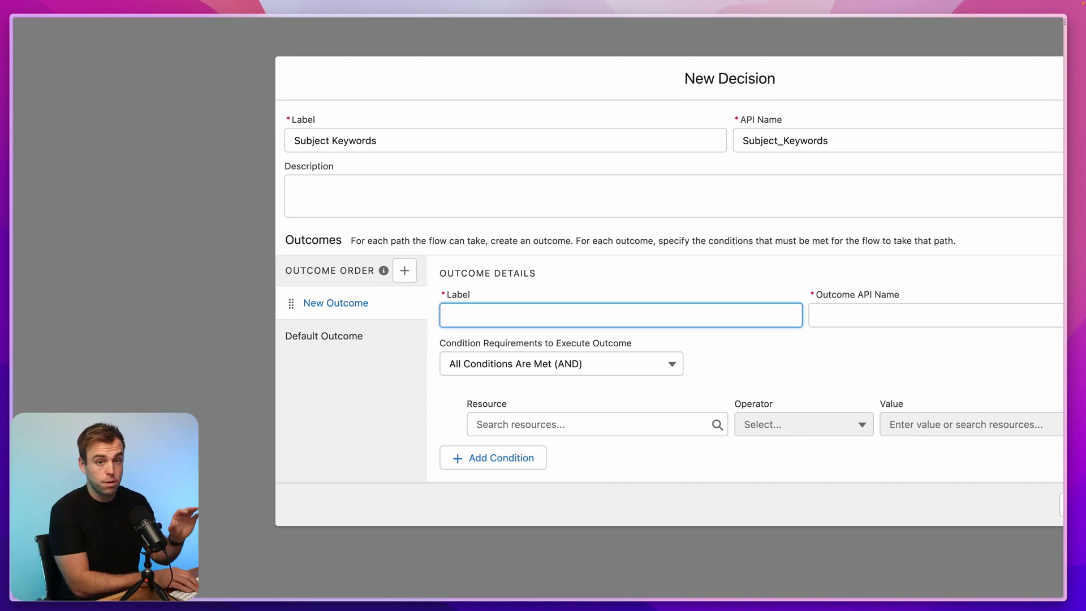
{"action": "type", "text": "CEO Feedback"}
{"action": "key", "text": "Tab"}
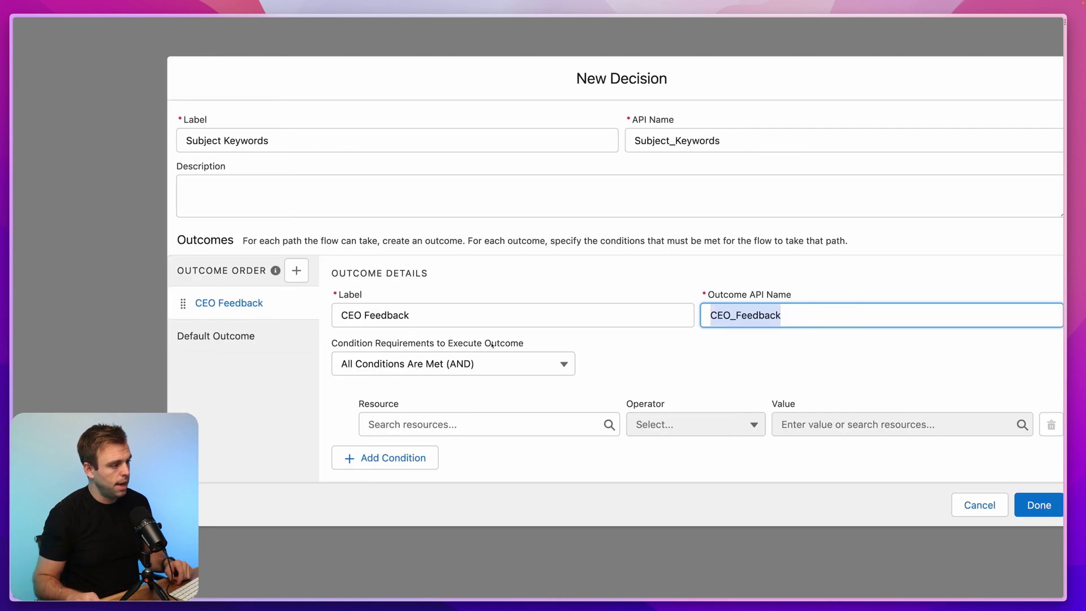
- Give the CEO Feedback outcome the condition $Record > Subject Contains 'CEO Feedback', and review the Default Outcome
{"action": "left_click", "coordinate": [432, 419]}
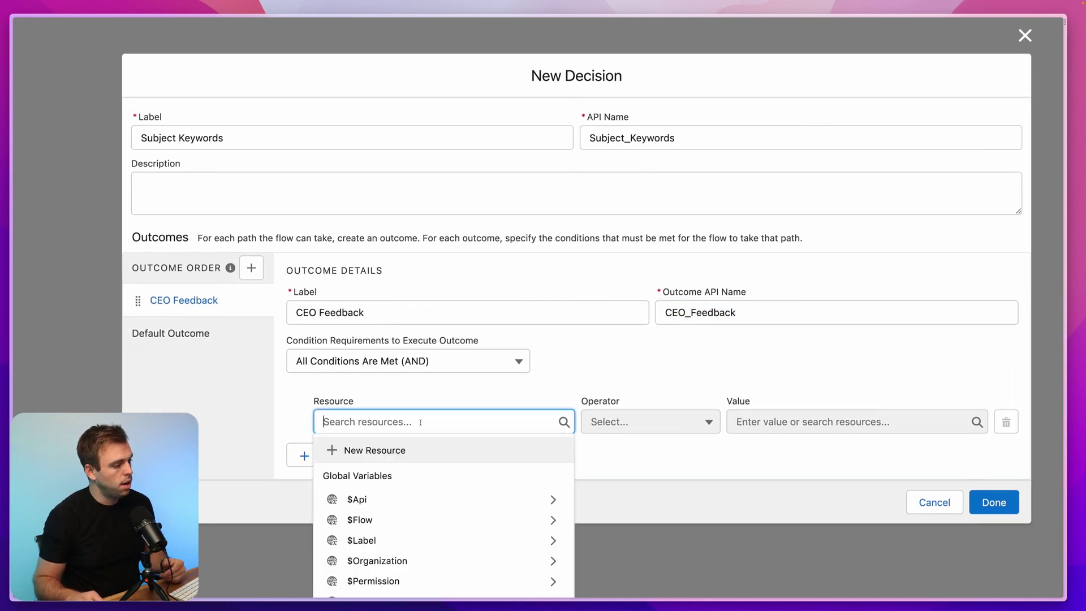
{"action": "scroll", "coordinate": [410, 509], "scroll_direction": "down", "scroll_amount": 4}
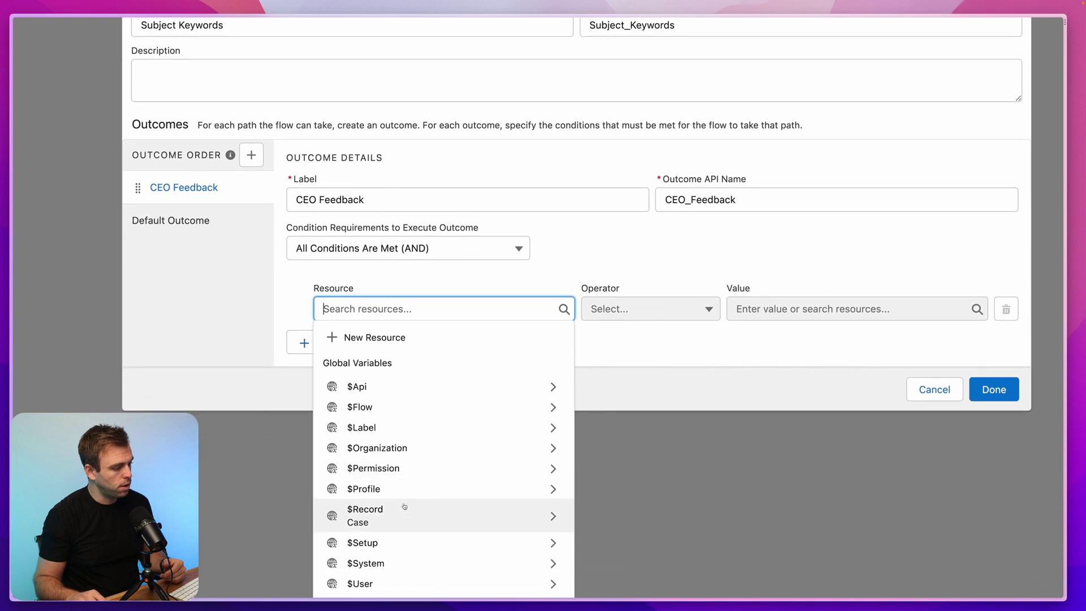
{"action": "left_click", "coordinate": [414, 516]}
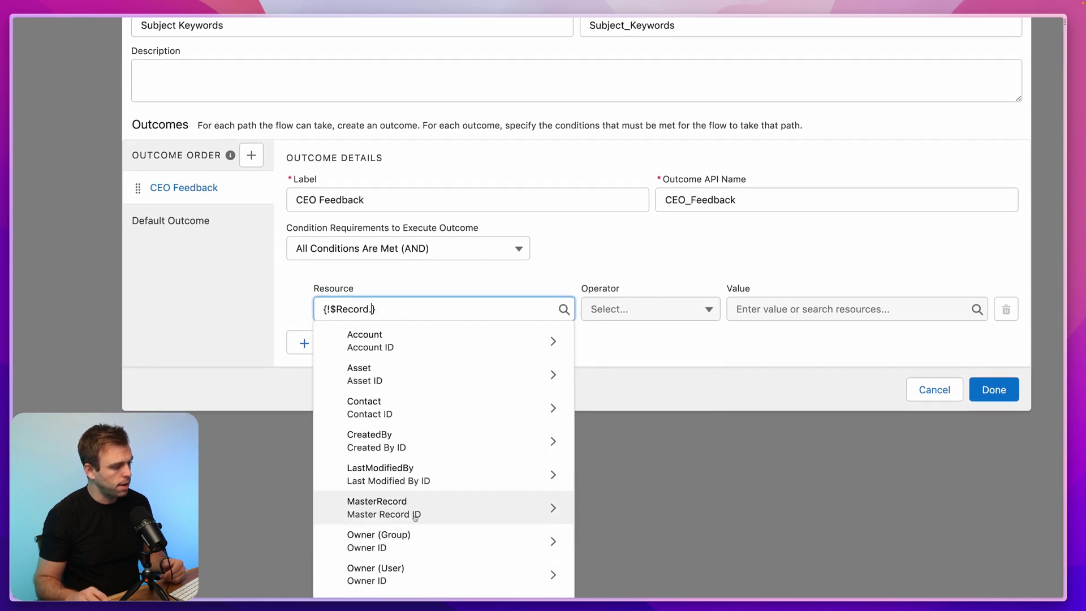
{"action": "type", "text": "subje"}
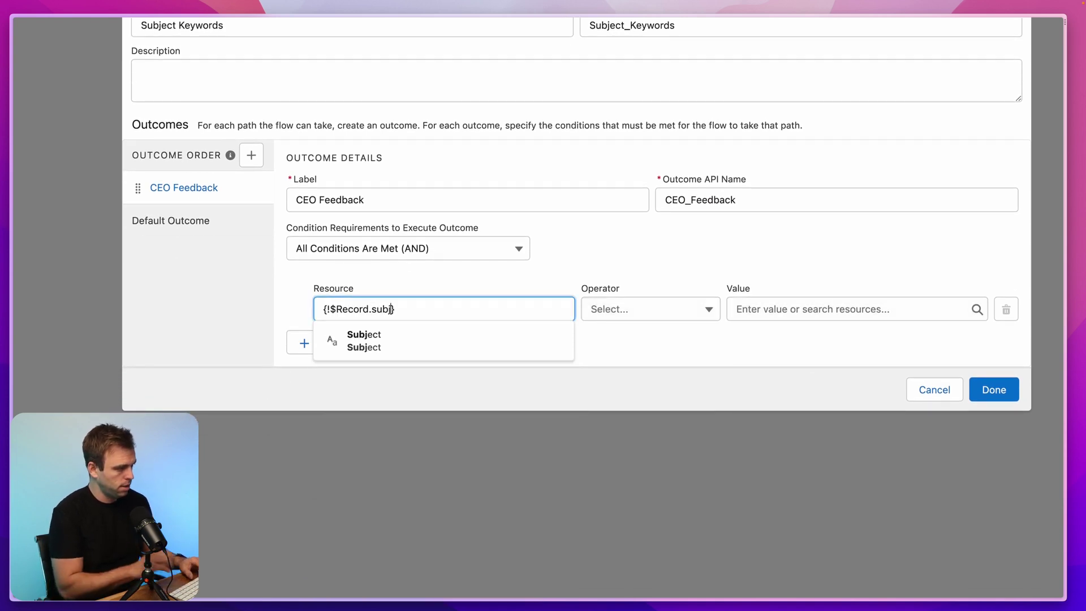
{"action": "left_click", "coordinate": [443, 346]}
{"action": "left_click", "coordinate": [636, 313]}
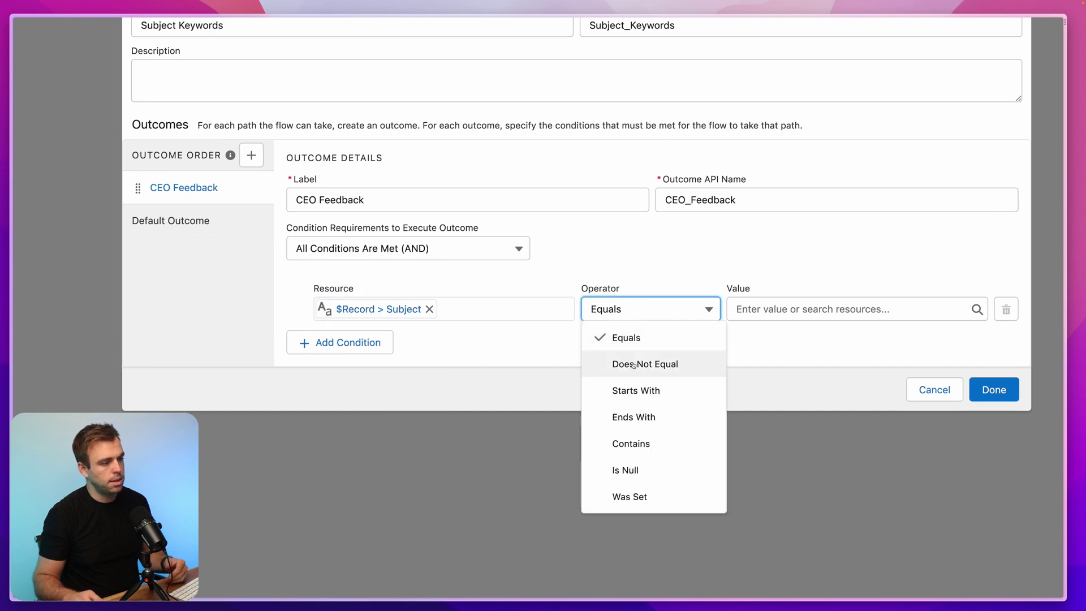
{"action": "left_click", "coordinate": [634, 443]}
{"action": "left_click", "coordinate": [773, 308]}
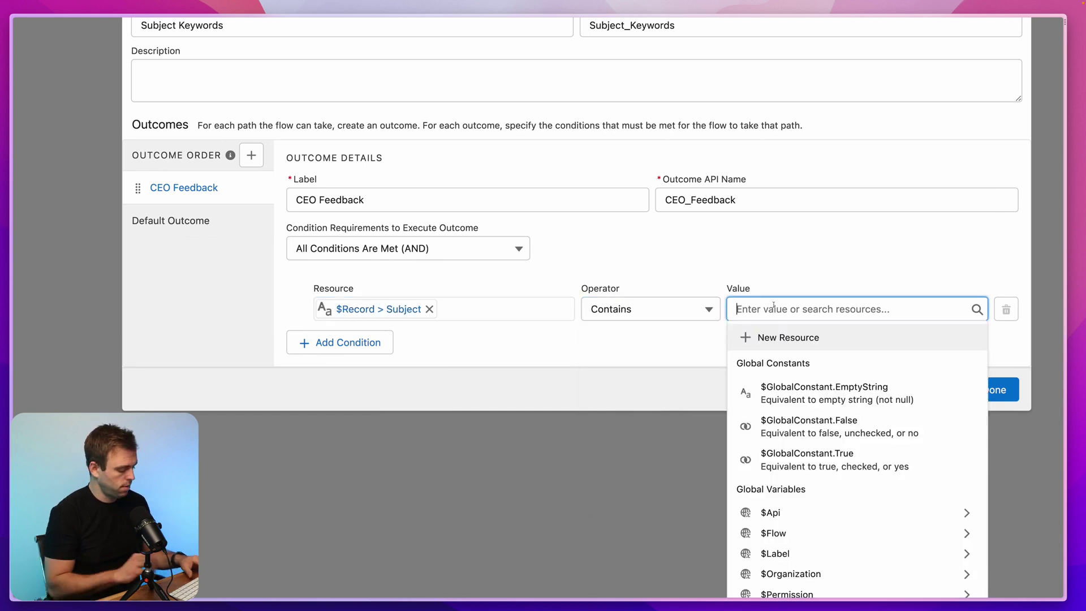
{"action": "type", "text": "CEO Feedback"}
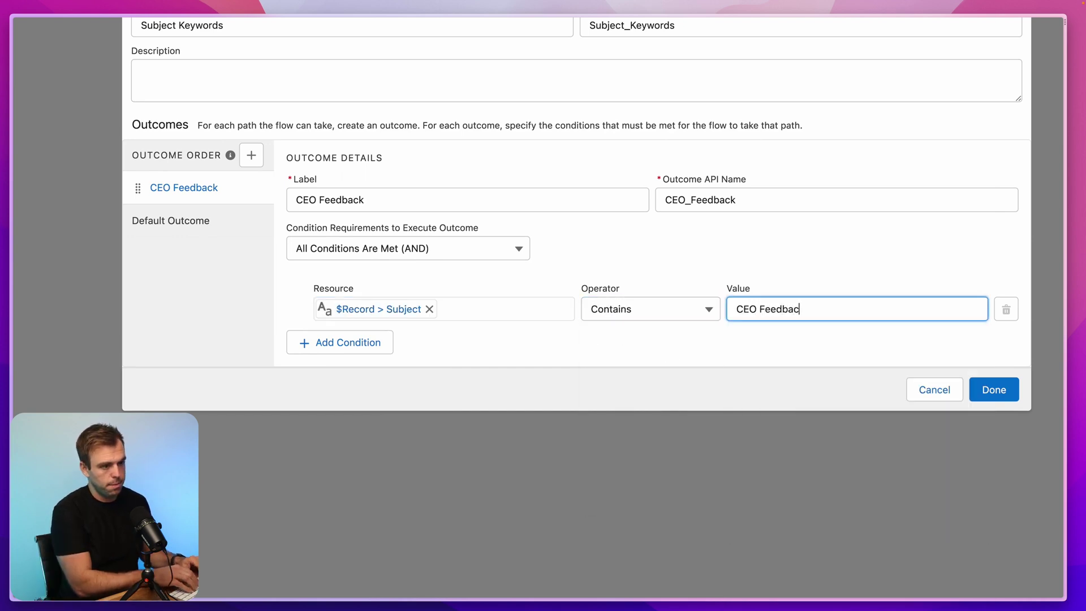
{"action": "left_click", "coordinate": [214, 216]}
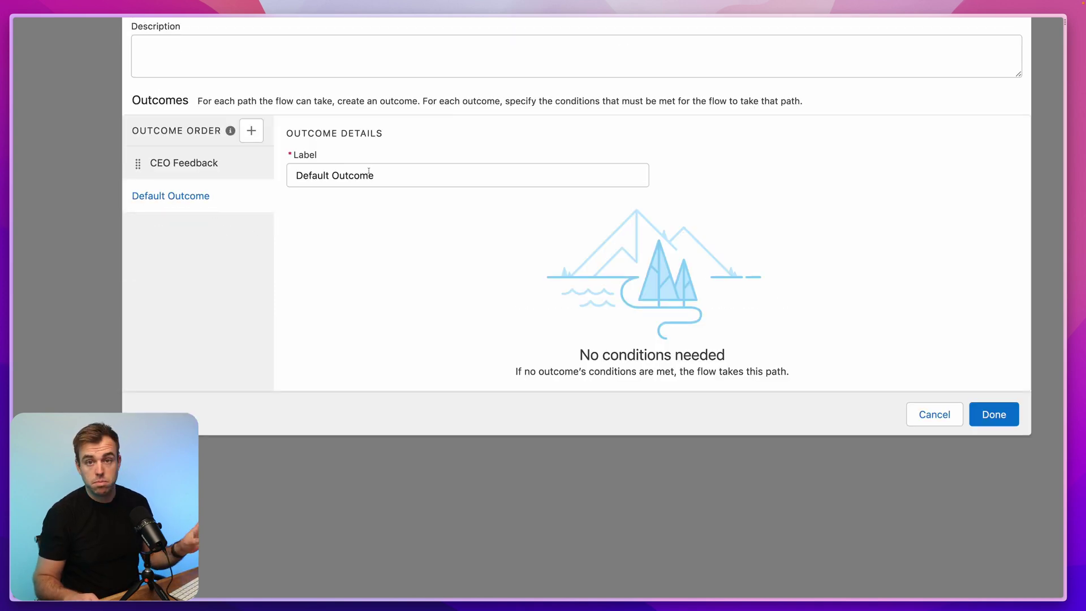
{"action": "left_click", "coordinate": [249, 164]}
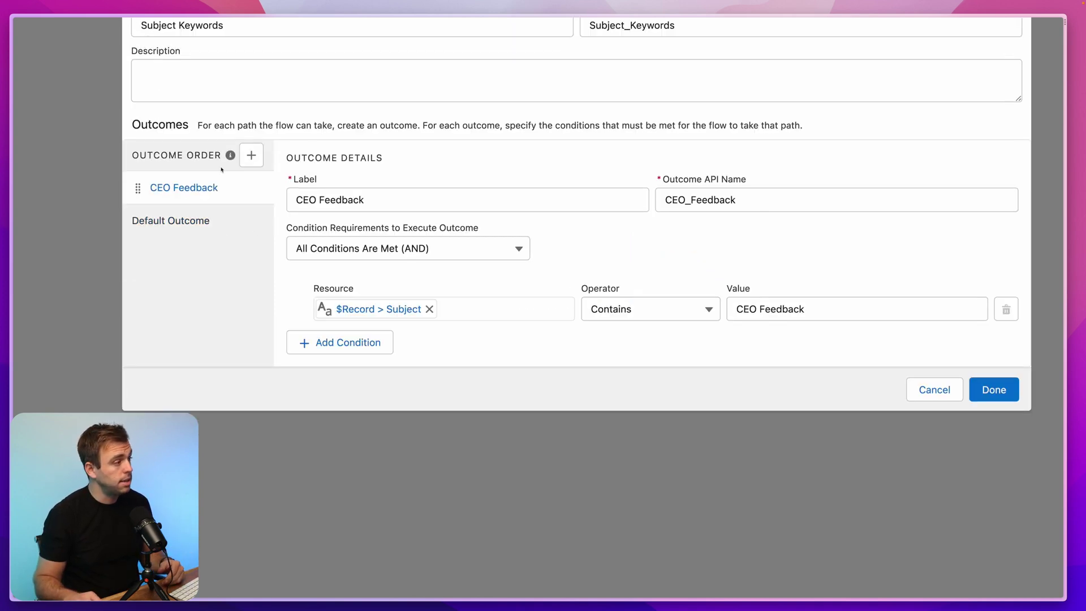
{"action": "left_click", "coordinate": [249, 159]}
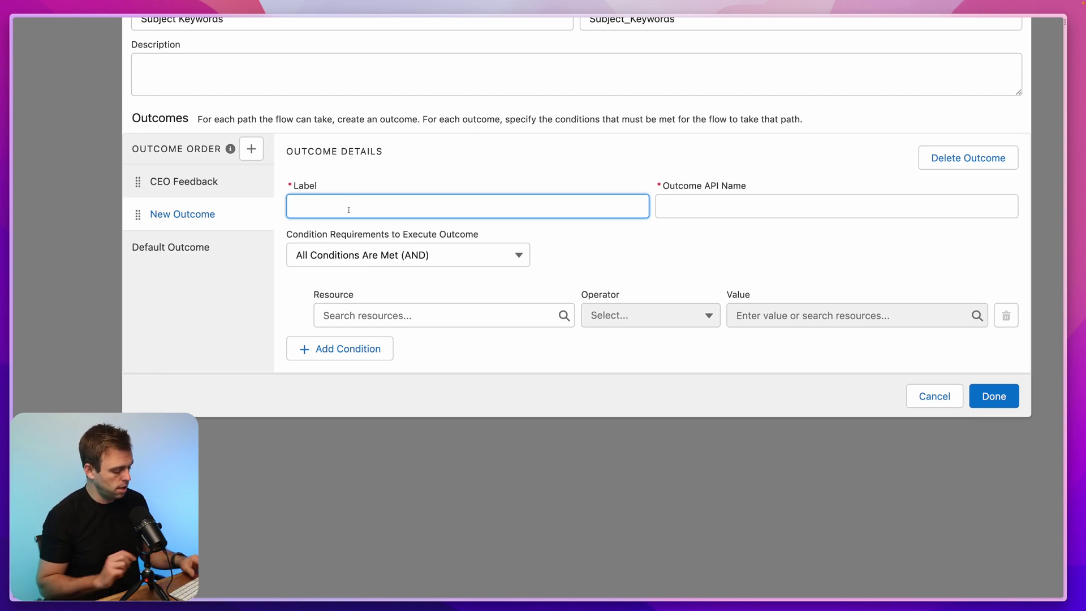
- Add a 'Product Registration' outcome with condition $Record > Subject Contains 'Product Registration'
{"action": "type", "text": "Product Registration"}
{"action": "left_click", "coordinate": [380, 311]}
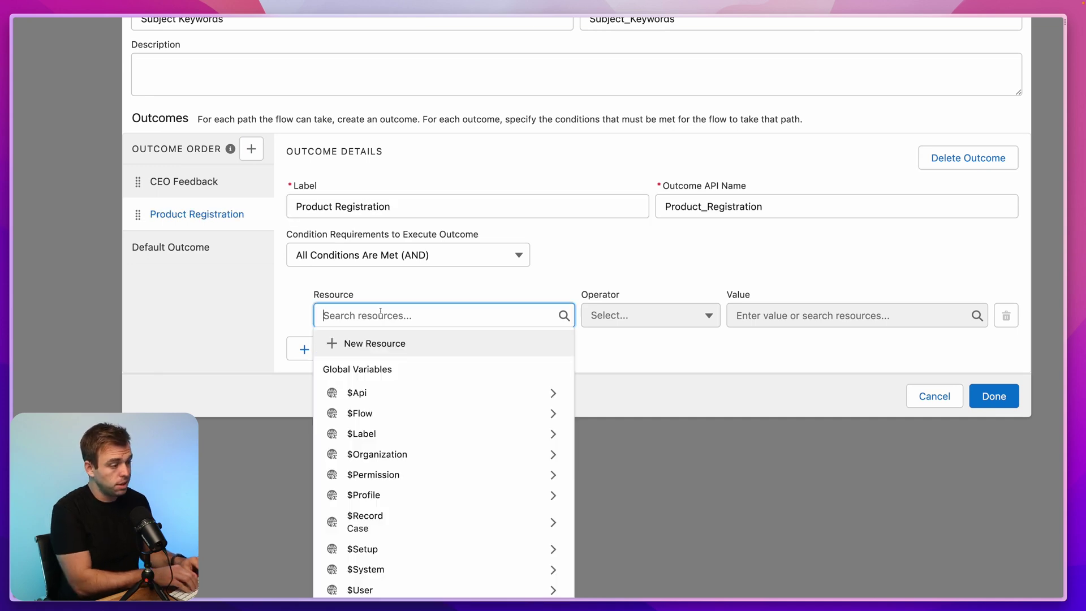
{"action": "type", "text": "reco"}
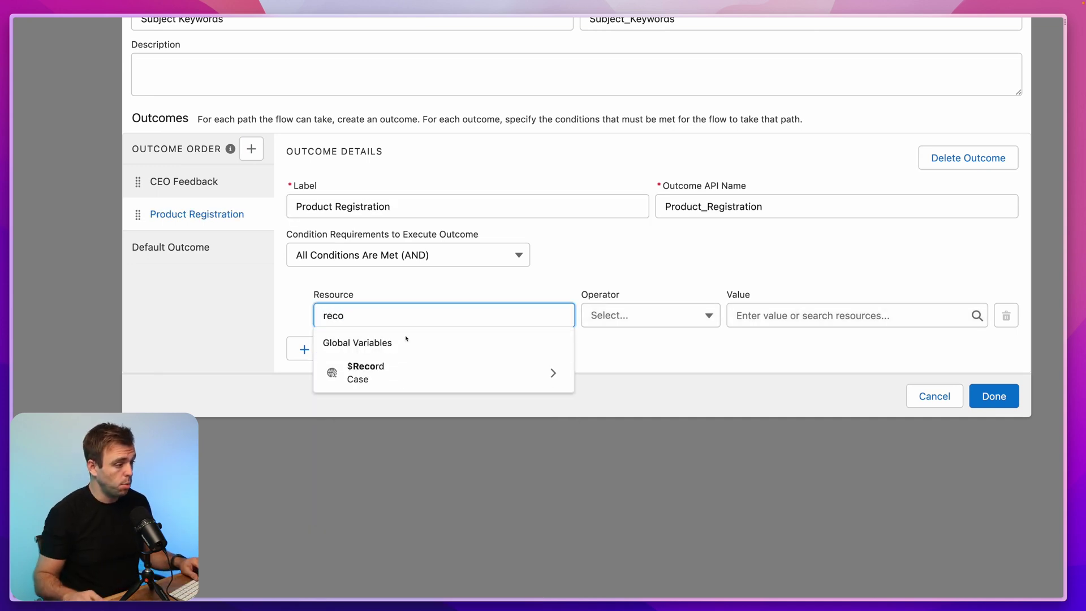
{"action": "left_click", "coordinate": [395, 365]}
{"action": "type", "text": ".subj"}
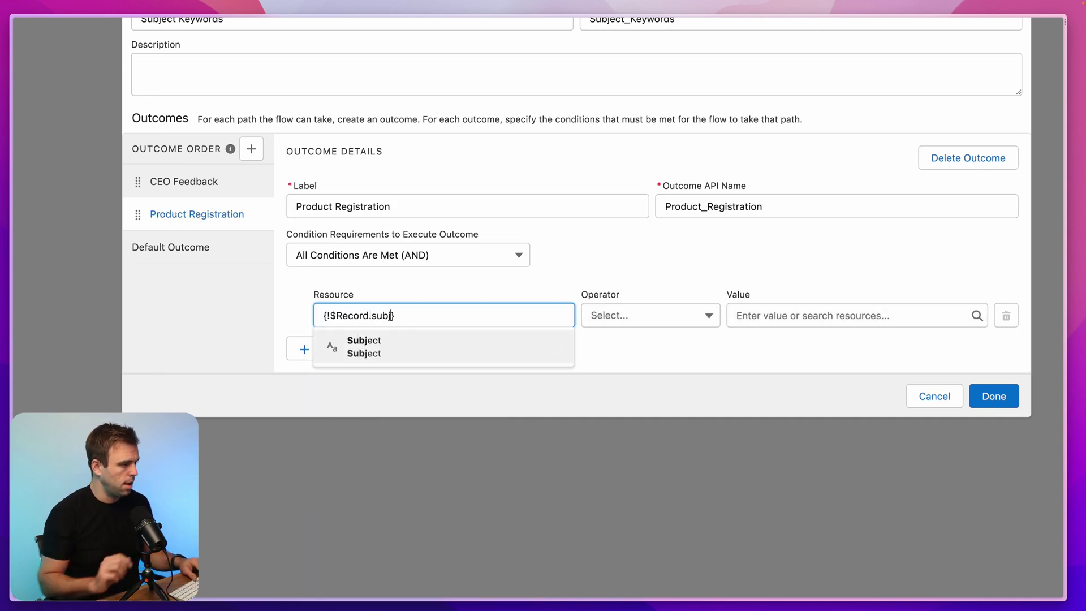
{"action": "left_click", "coordinate": [439, 346]}
{"action": "left_click", "coordinate": [626, 315]}
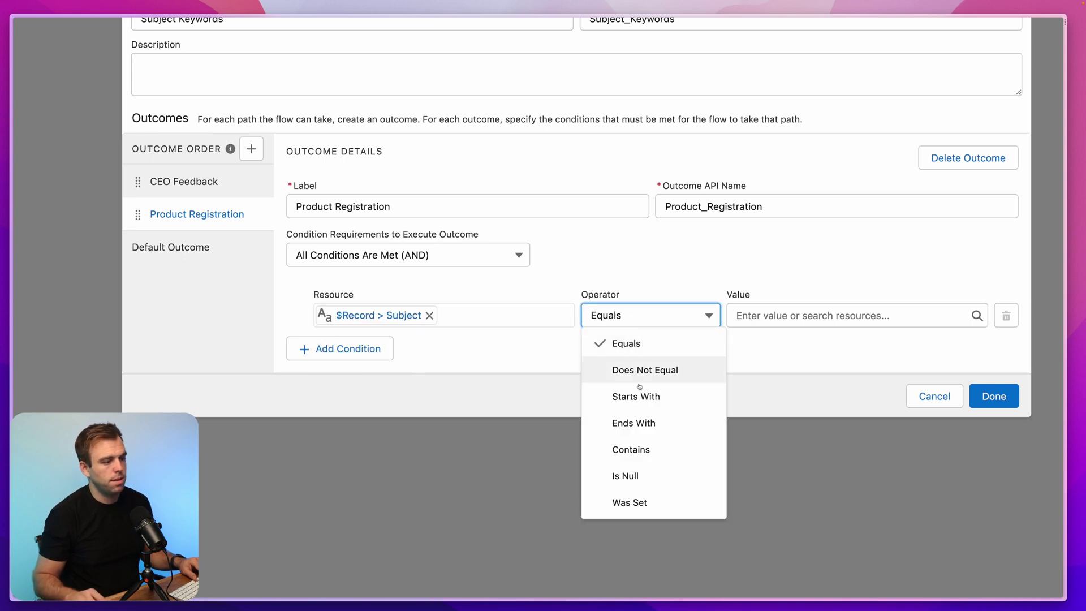
{"action": "left_click", "coordinate": [631, 449]}
{"action": "left_click", "coordinate": [754, 315]}
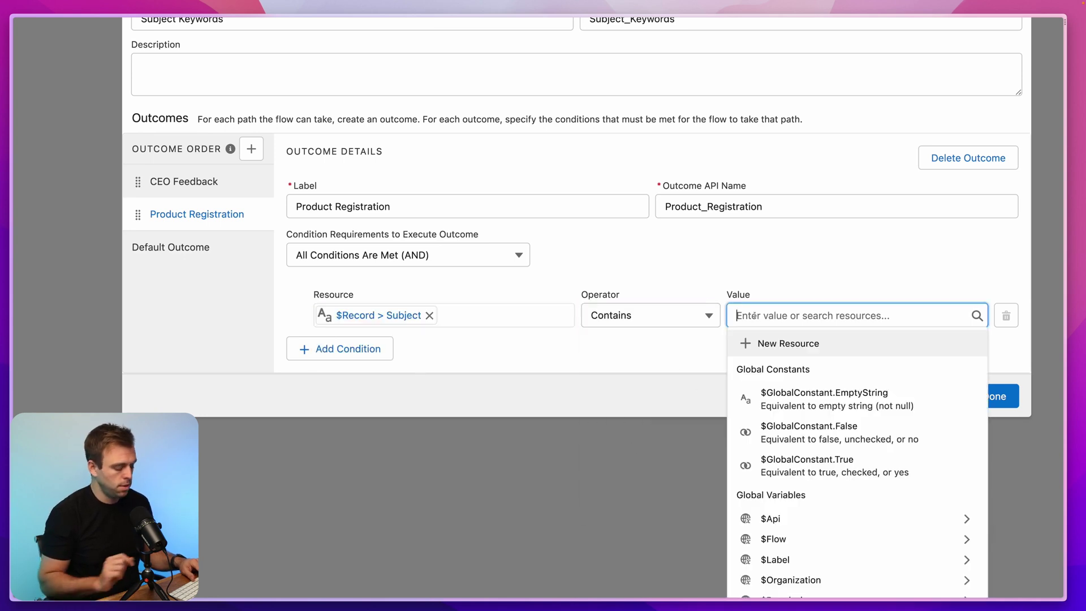
{"action": "type", "text": "Product Re"}
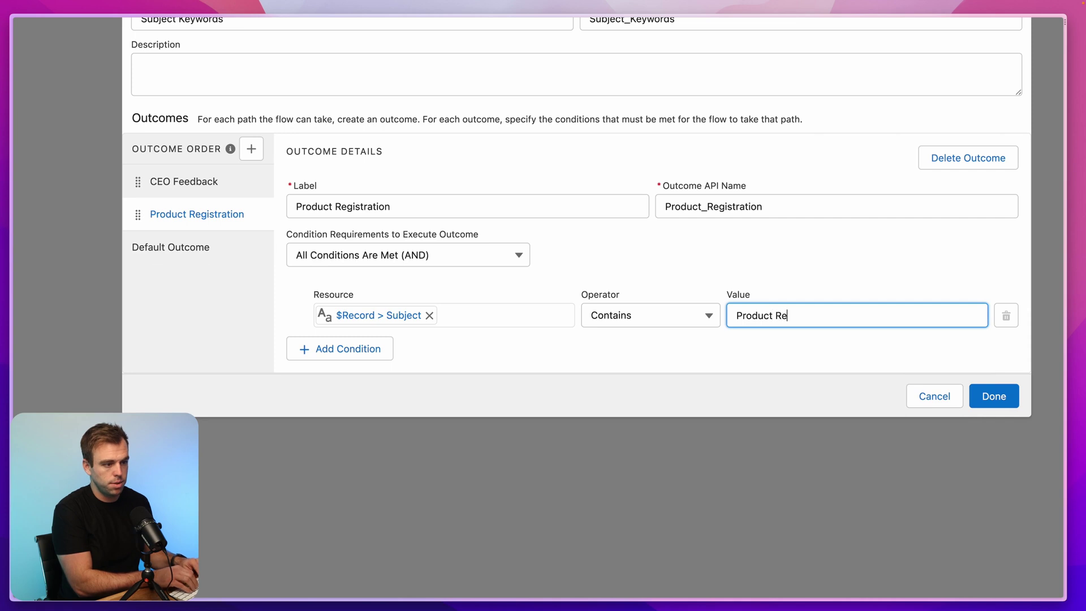
{"action": "type", "text": "gistration"}
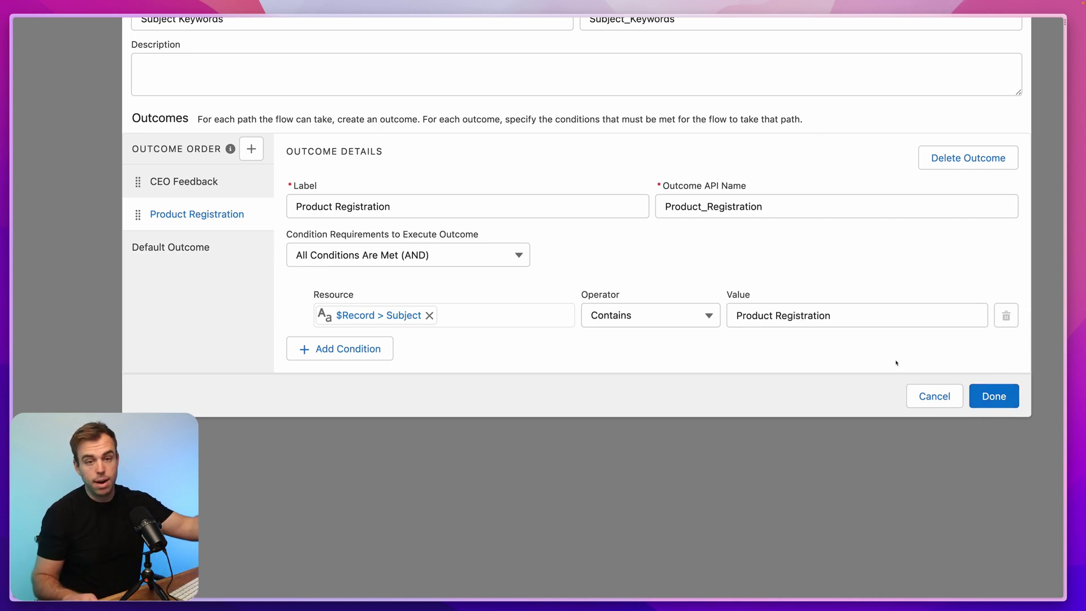
- Save the decision and add an Update Triggering Record element on the CEO Feedback path
{"action": "left_click", "coordinate": [994, 396]}
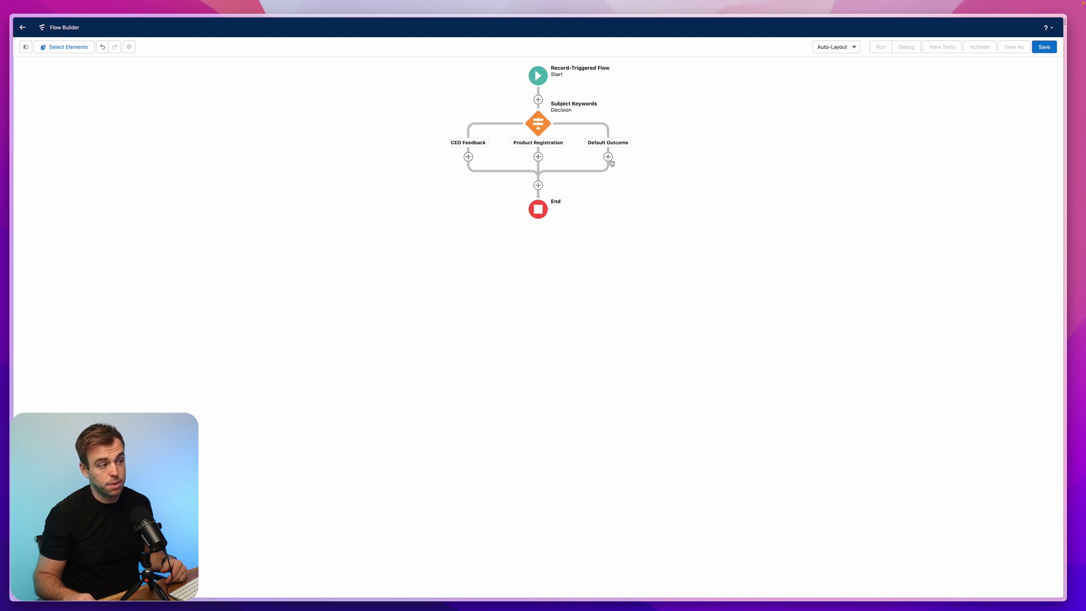
{"action": "left_click", "coordinate": [468, 157]}
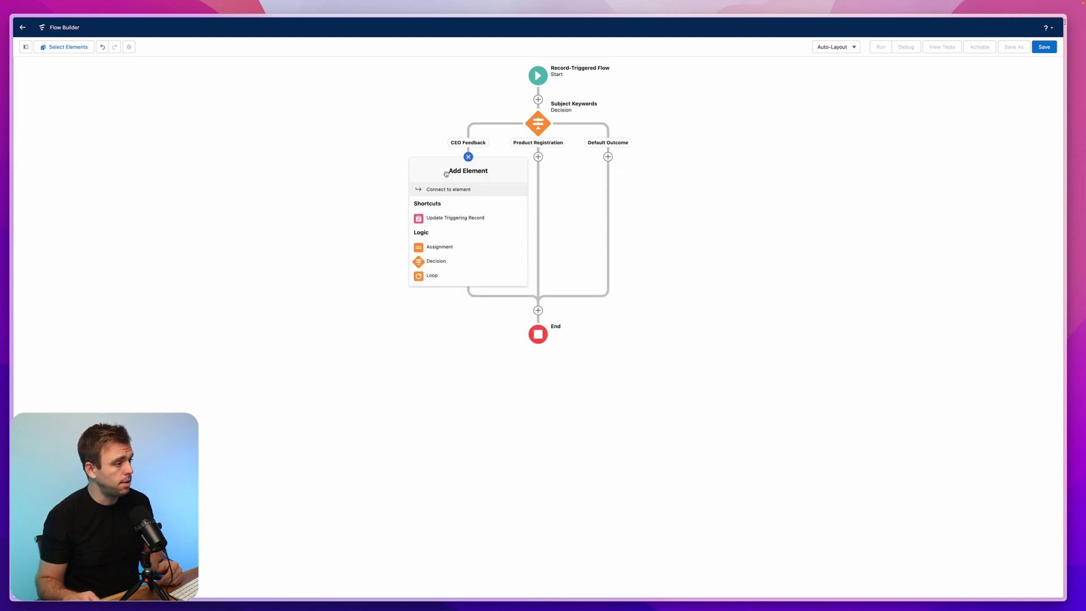
{"action": "left_click", "coordinate": [455, 219]}
- Label the element 'Update Case' and set the case Priority field to High
{"action": "type", "text": "U"}
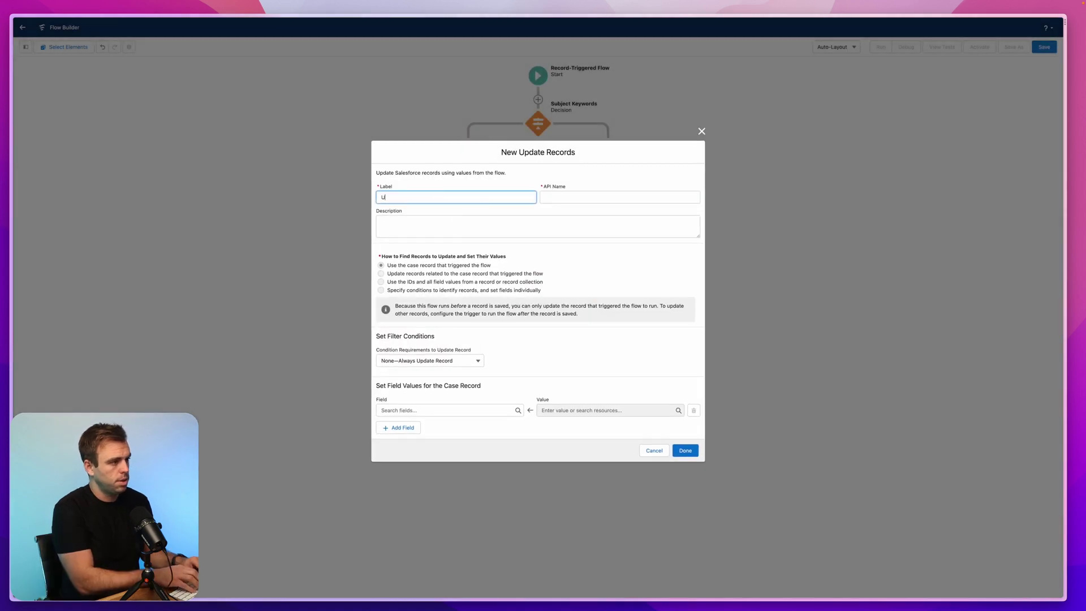
{"action": "type", "text": "pdate Case"}
{"action": "left_click", "coordinate": [507, 265]}
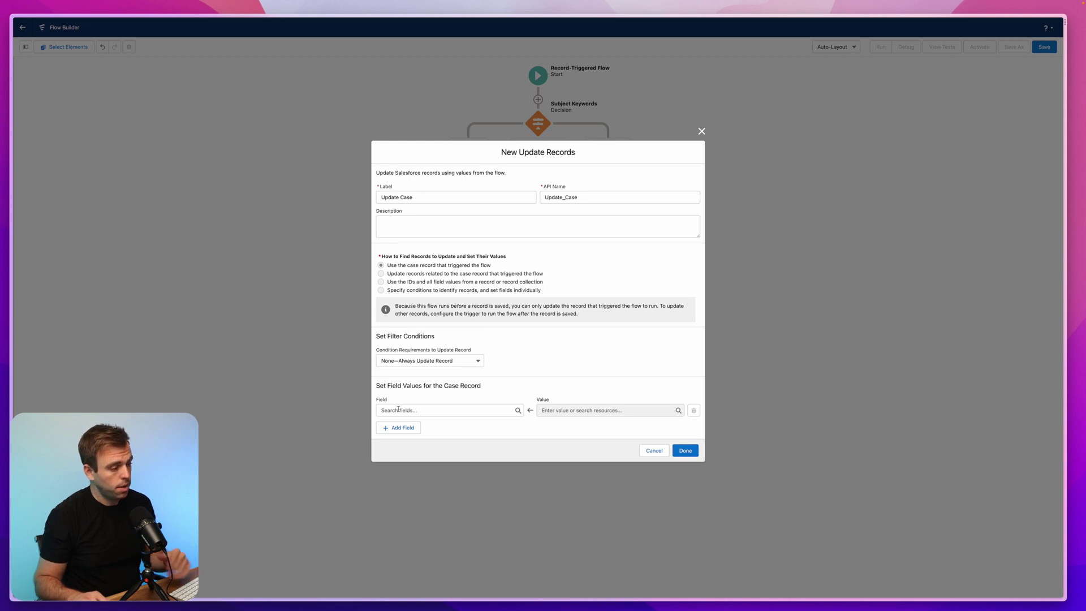
{"action": "left_click", "coordinate": [399, 409]}
{"action": "type", "text": "prio"}
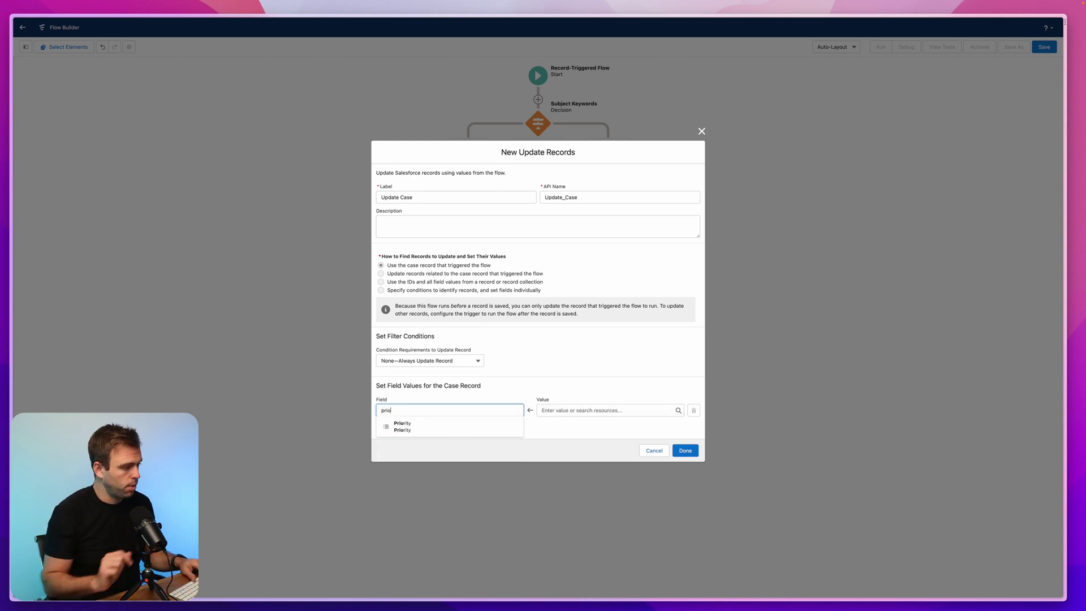
{"action": "left_click", "coordinate": [410, 425]}
{"action": "left_click", "coordinate": [565, 410]}
{"action": "type", "text": "hi"}
{"action": "left_click", "coordinate": [560, 442]}
- Add the Type field set to Other and save the Update Case element
{"action": "left_click", "coordinate": [398, 428]}
{"action": "type", "text": "type"}
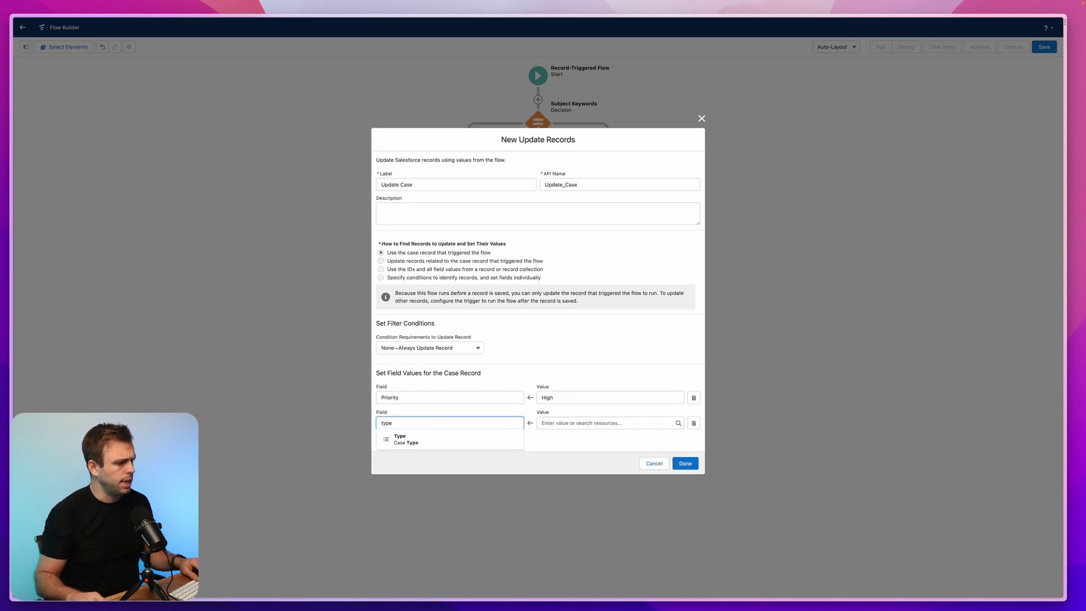
{"action": "left_click", "coordinate": [402, 440]}
{"action": "left_click", "coordinate": [586, 422]}
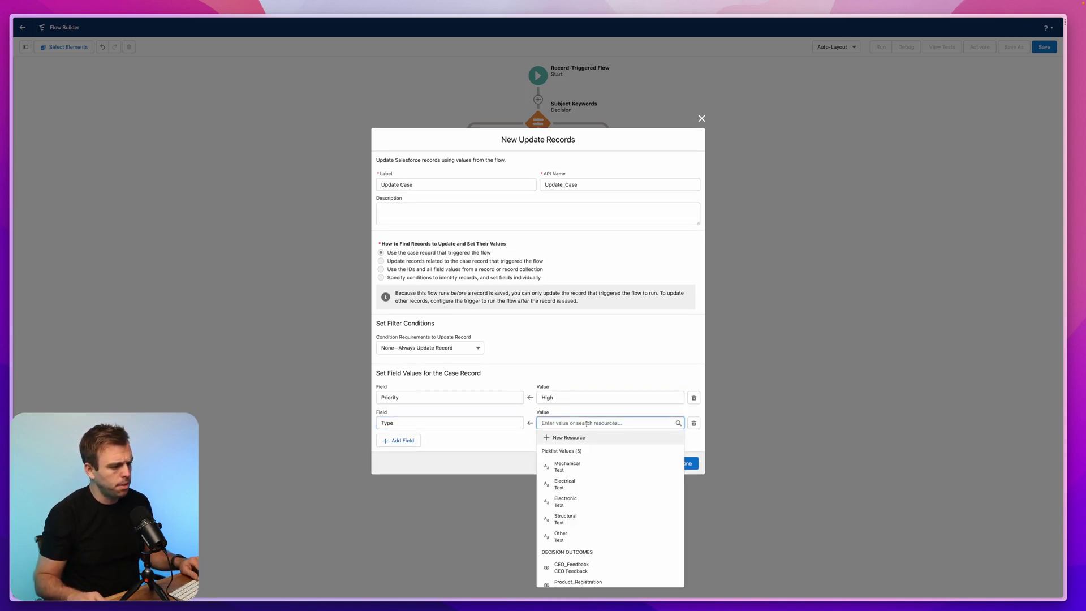
{"action": "left_click", "coordinate": [565, 534]}
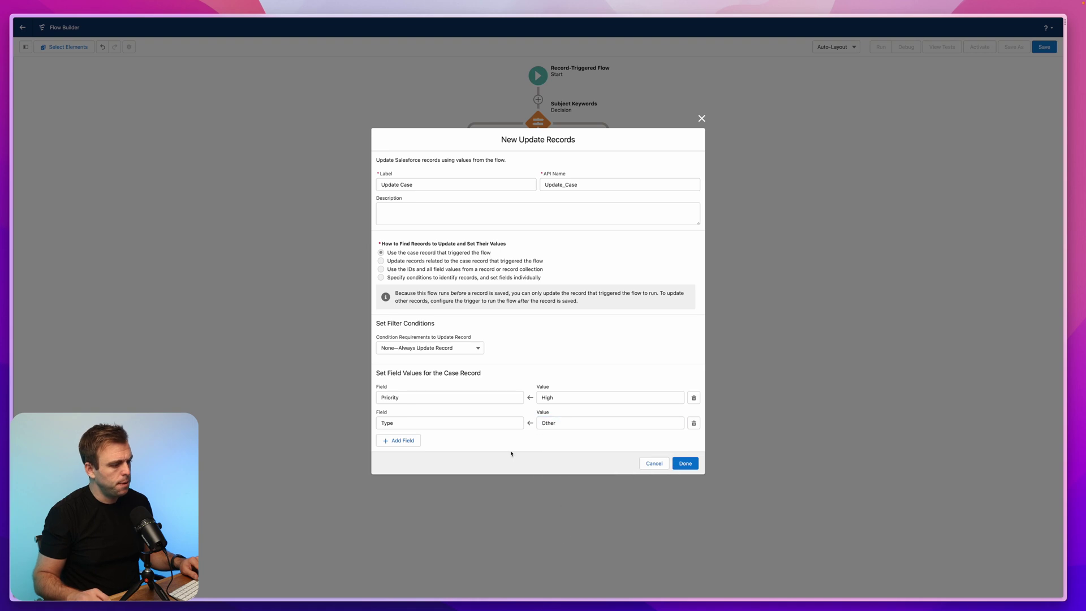
{"action": "left_click", "coordinate": [536, 472]}
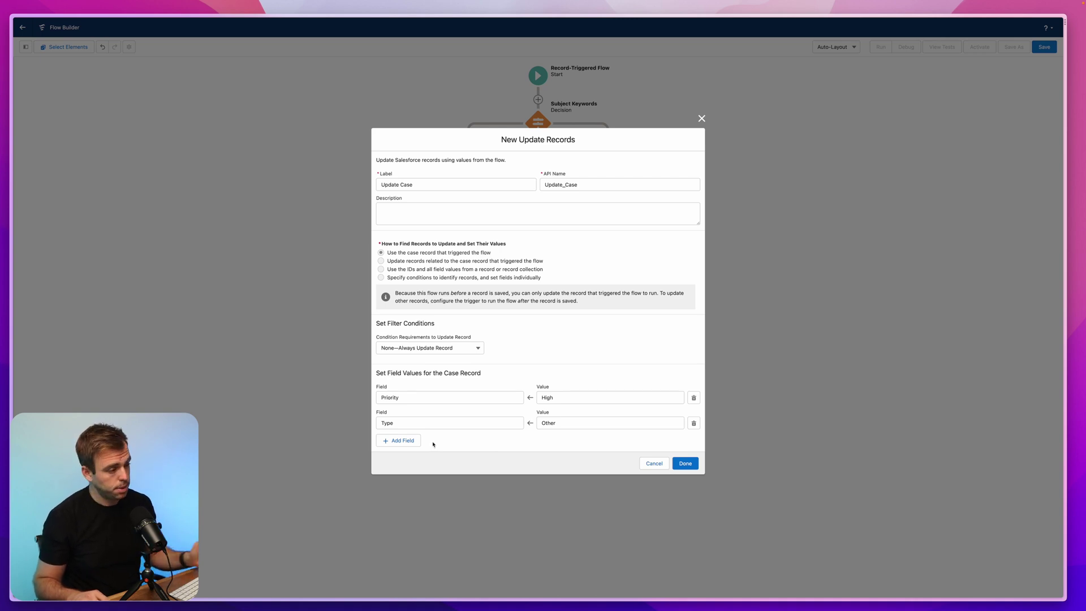
{"action": "left_click", "coordinate": [686, 464]}
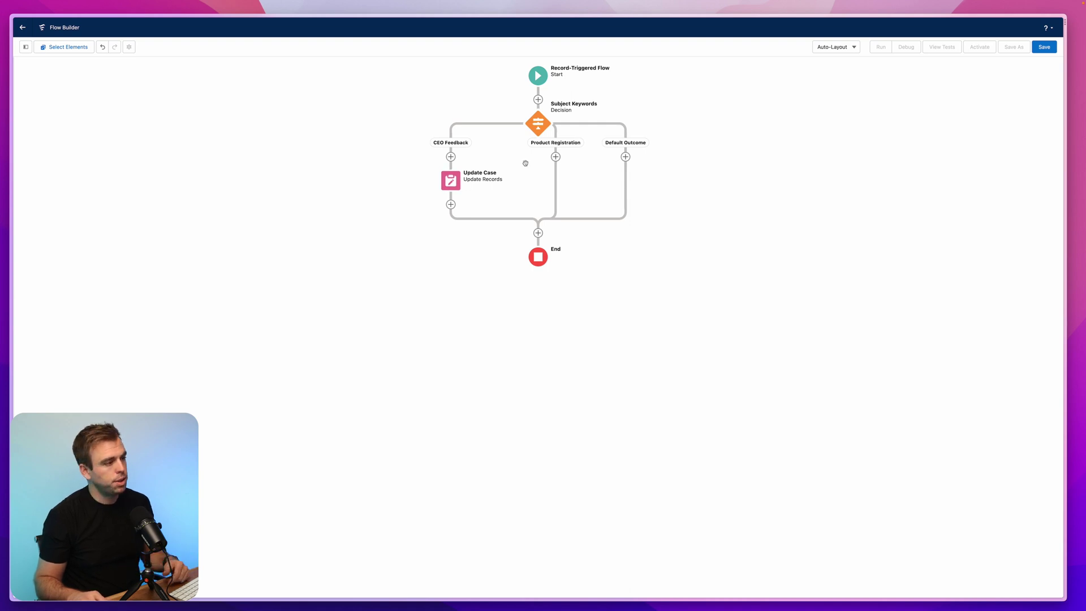
- Copy Update Case onto the Product Registration path and open the pasted copy for editing
{"action": "left_click", "coordinate": [64, 47]}
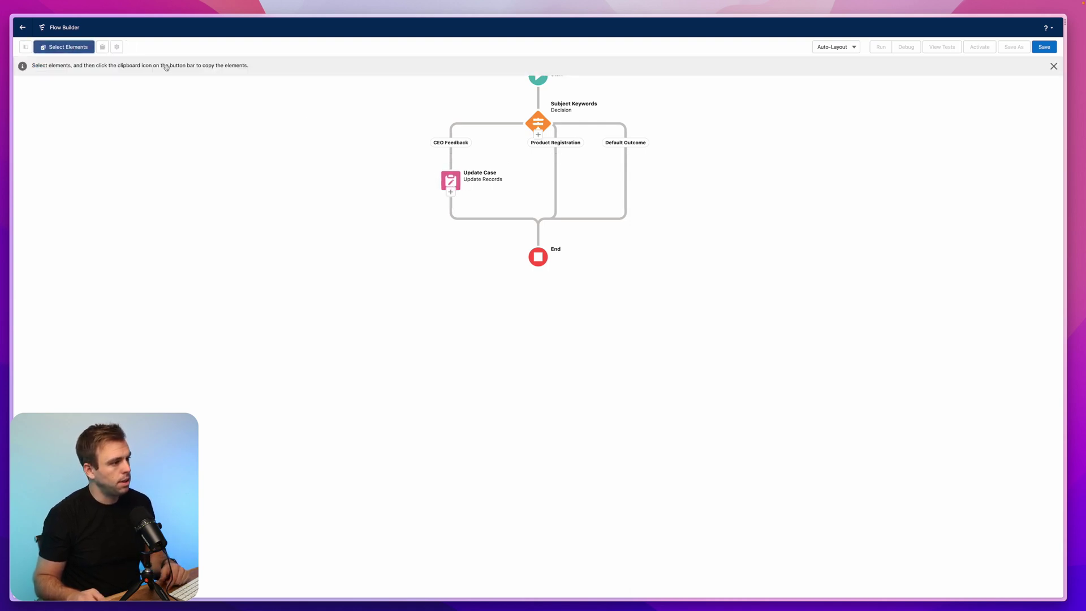
{"action": "left_click", "coordinate": [451, 192]}
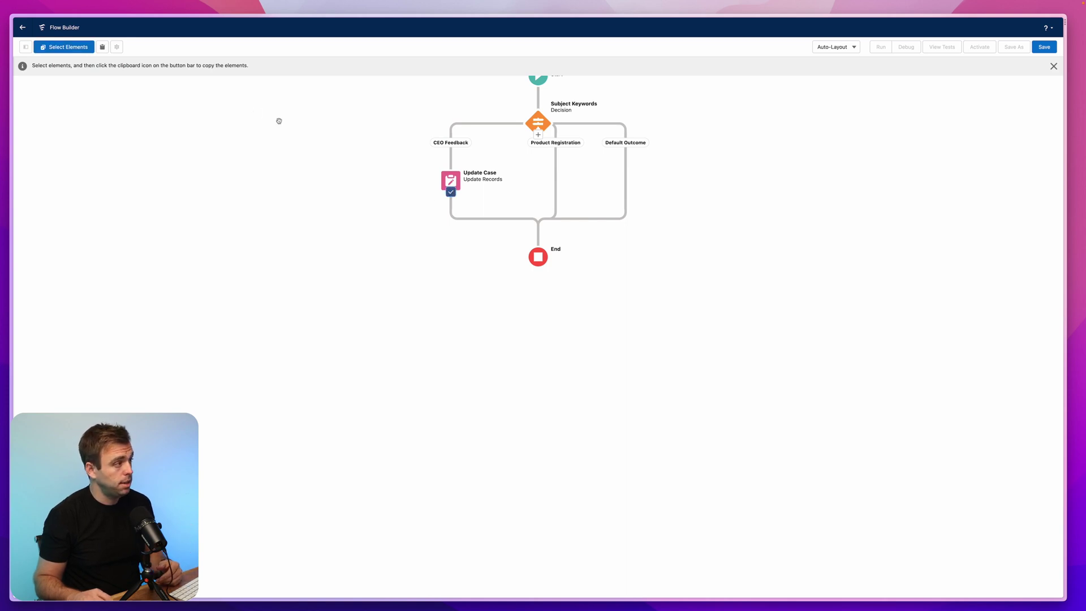
{"action": "left_click", "coordinate": [102, 48]}
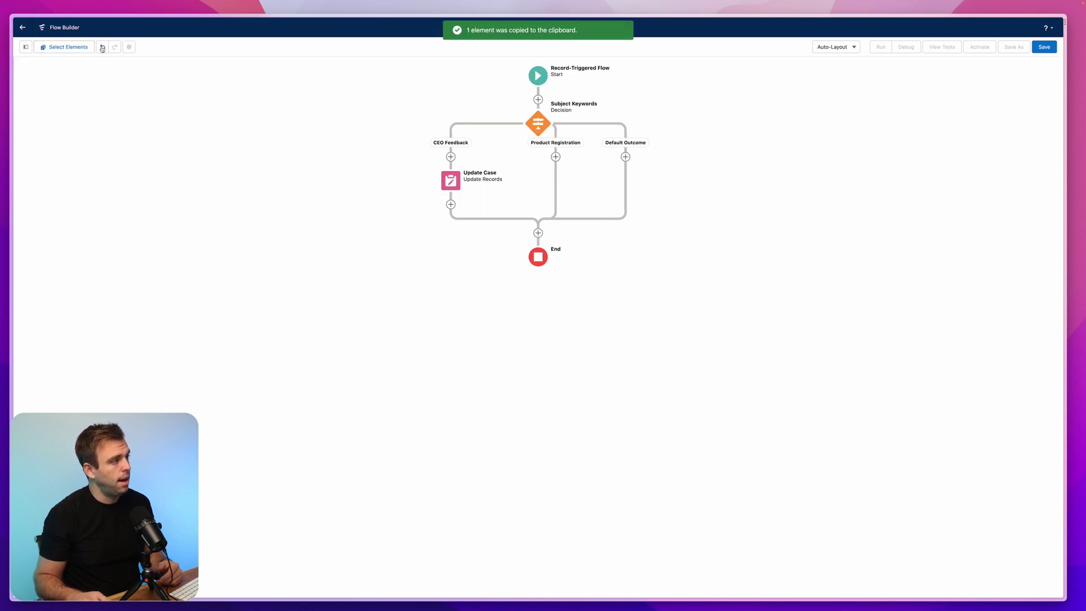
{"action": "left_click", "coordinate": [557, 160]}
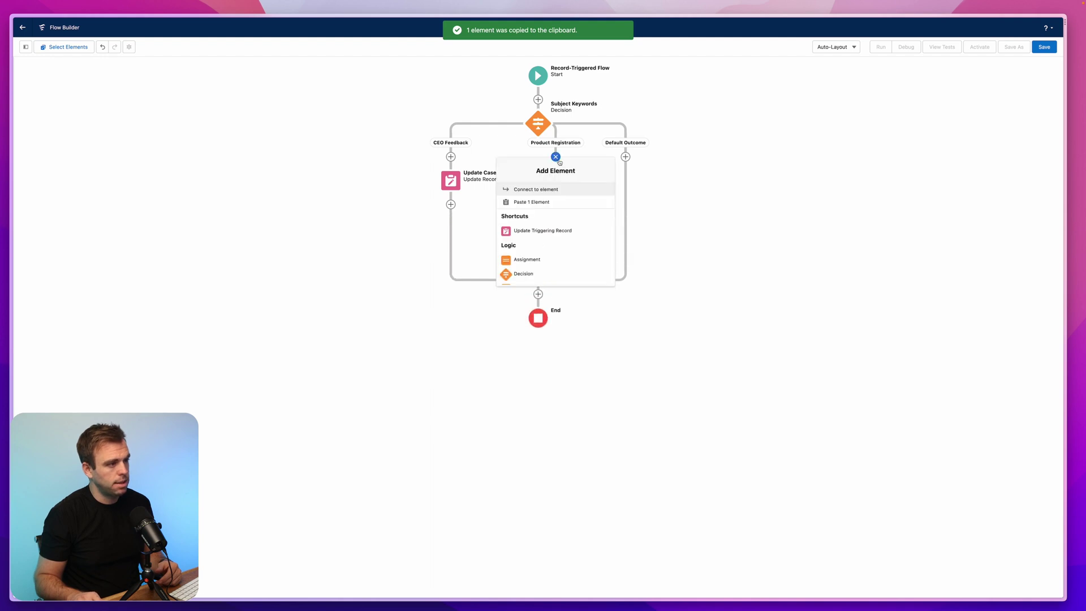
{"action": "left_click", "coordinate": [536, 203]}
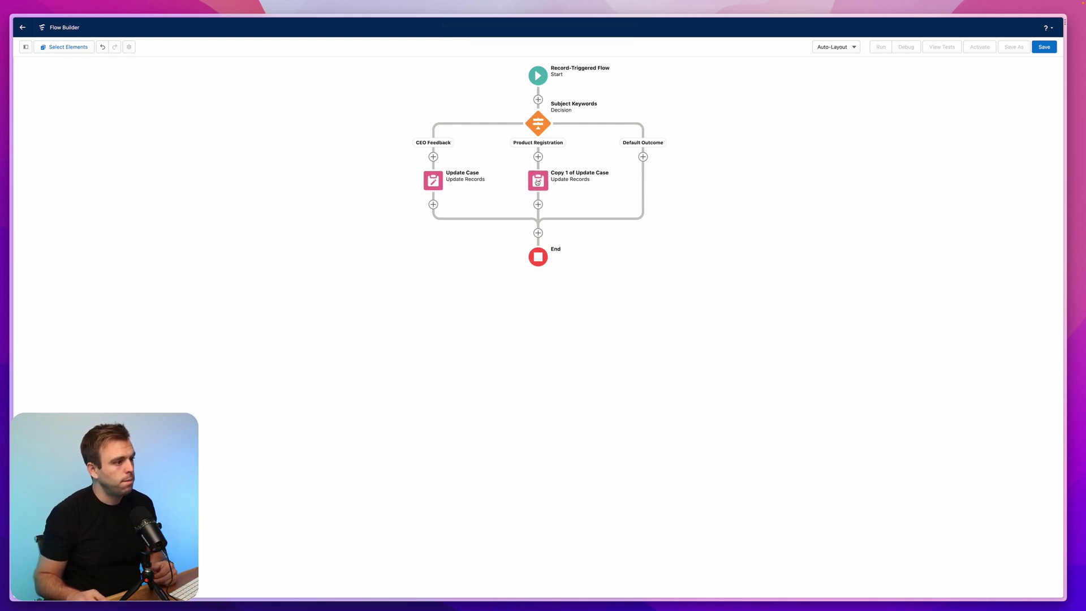
{"action": "double_click", "coordinate": [537, 182]}
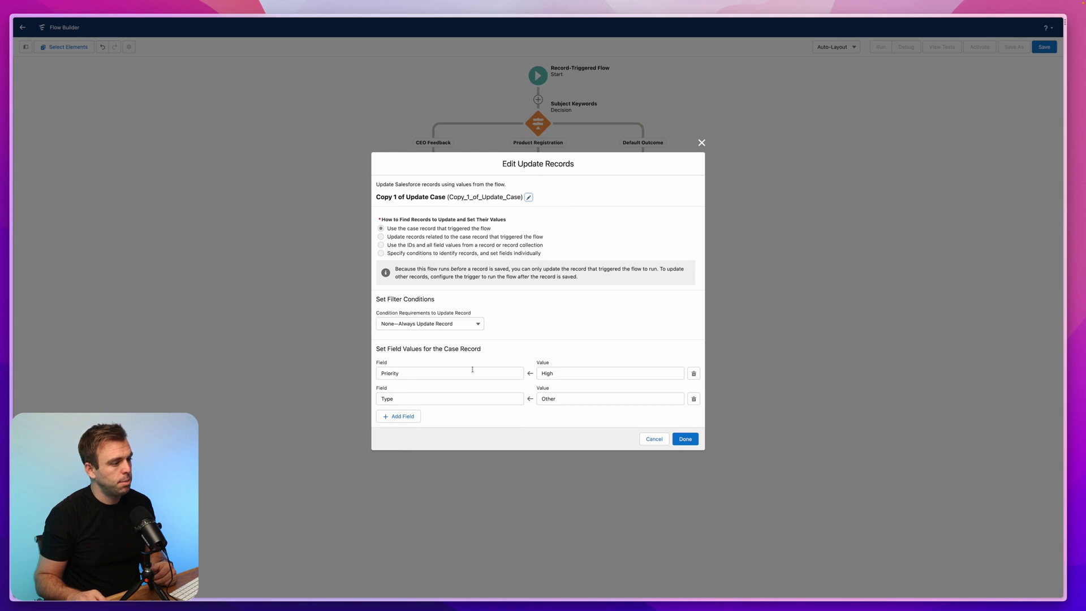